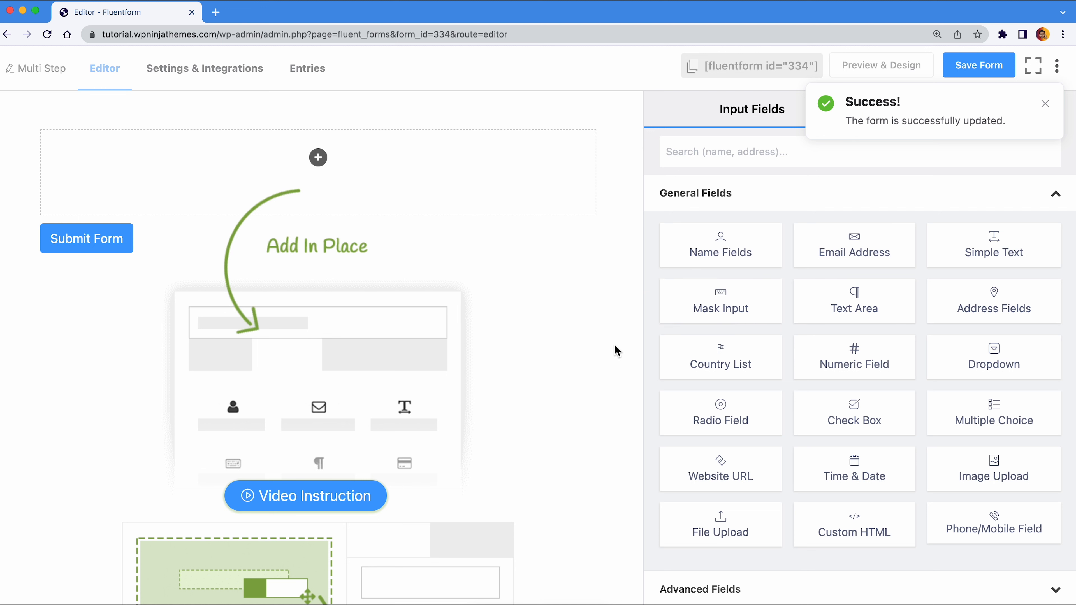
- Add first and last name, email and phone/mobile fields to the form
{"action": "left_click", "coordinate": [707, 242]}
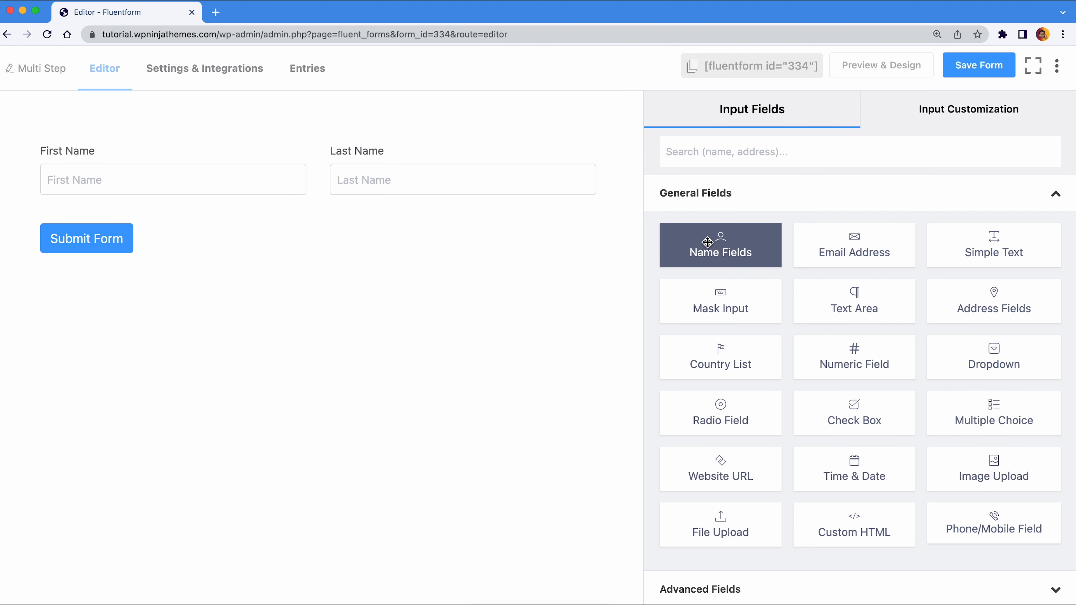
{"action": "left_click", "coordinate": [819, 241]}
{"action": "left_click", "coordinate": [949, 518]}
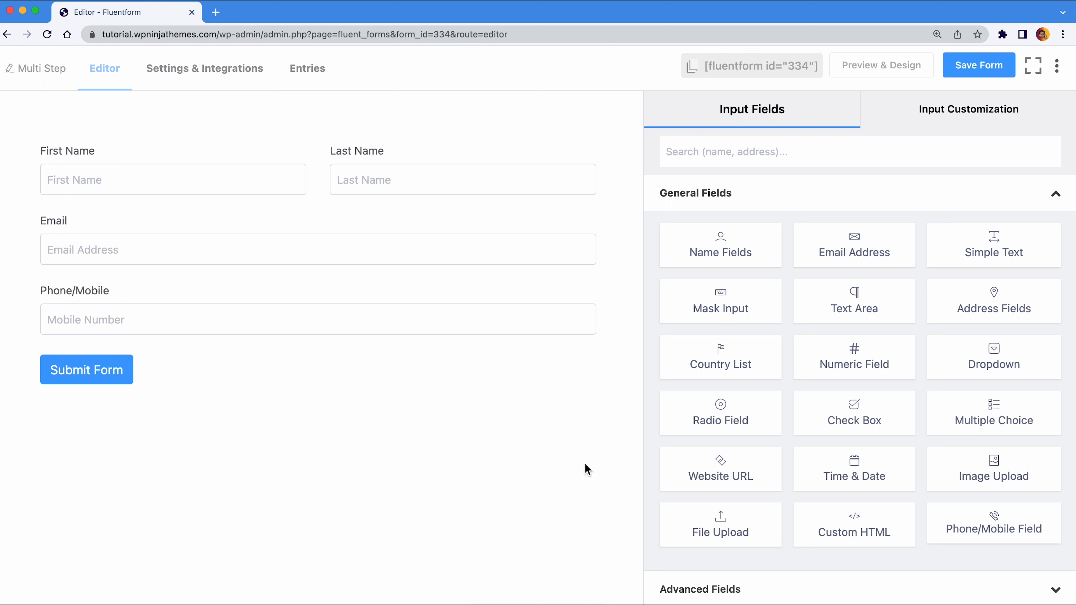
- Add a Form Step from Advanced Fields to split the form into pages
{"action": "left_click", "coordinate": [691, 209]}
{"action": "left_click", "coordinate": [697, 232]}
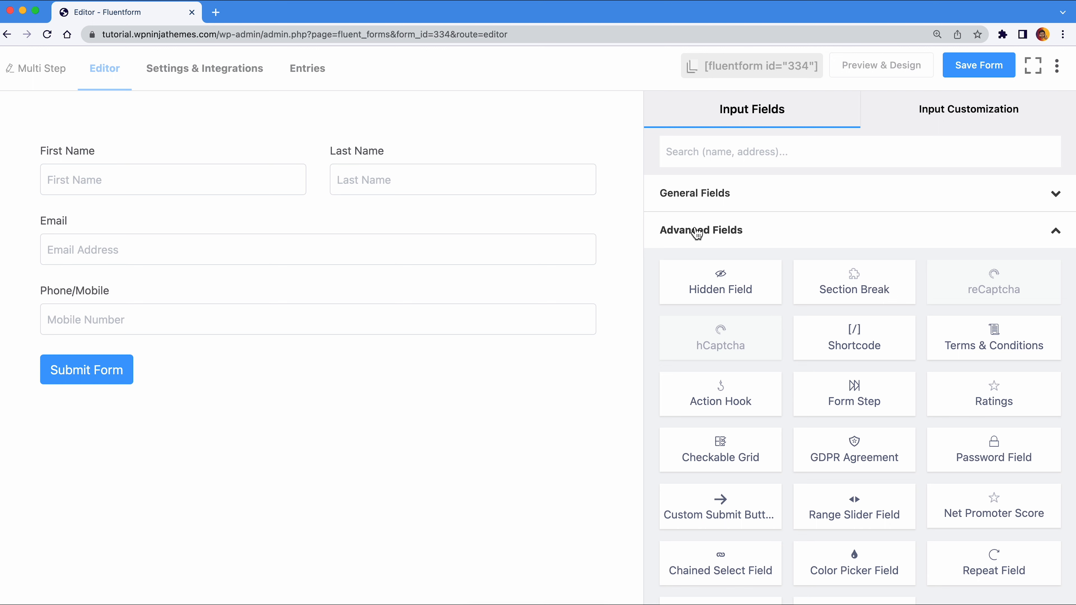
{"action": "left_click", "coordinate": [822, 385]}
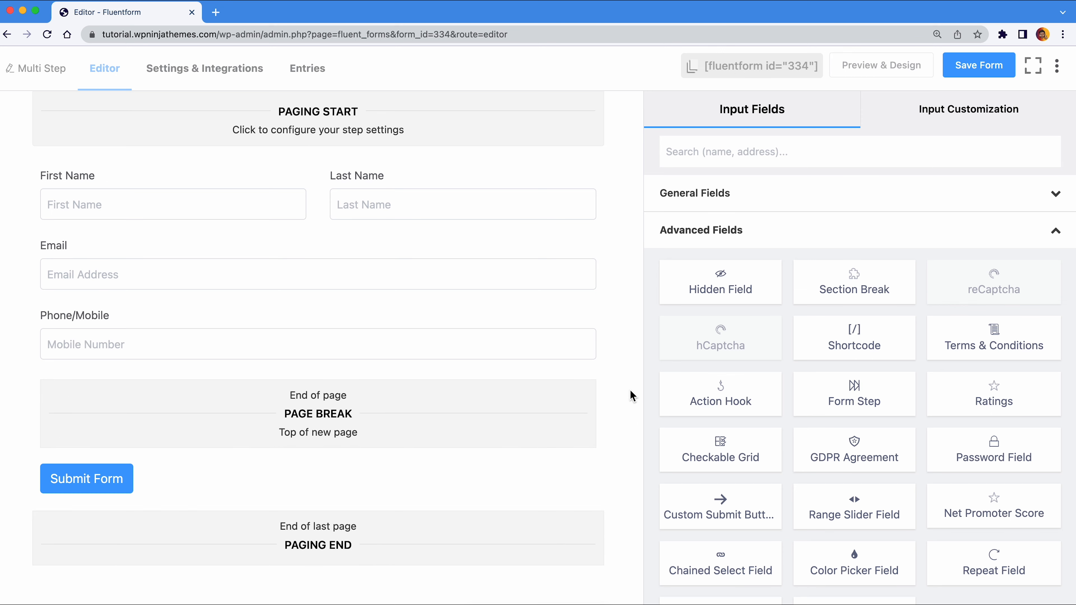
- Add a dropdown, an address field and a date/time field after the page break
{"action": "left_click", "coordinate": [668, 242]}
{"action": "left_click", "coordinate": [680, 199]}
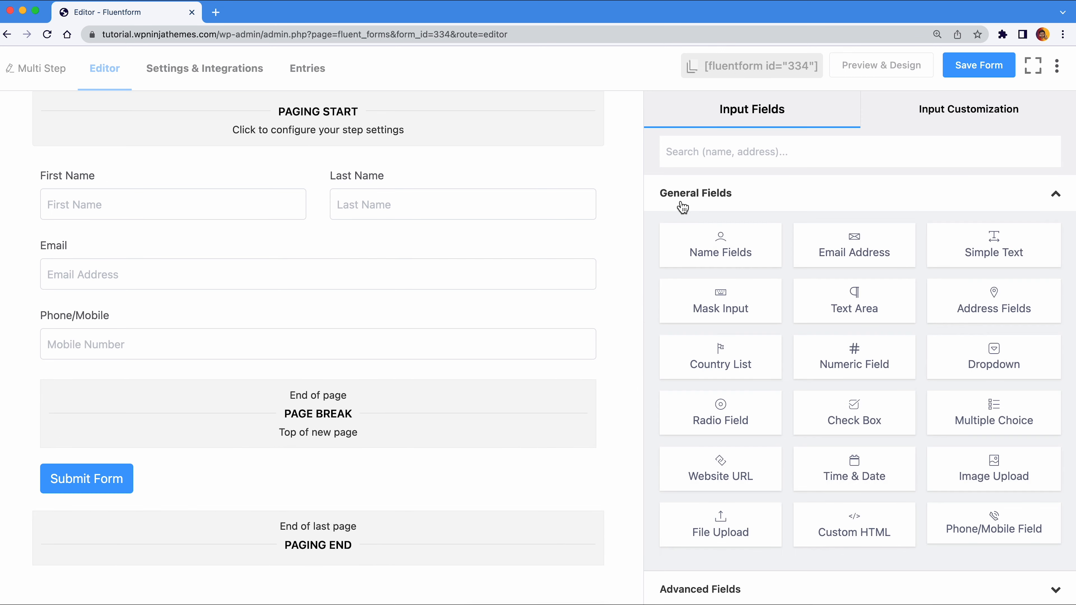
{"action": "left_click", "coordinate": [948, 351]}
{"action": "left_click", "coordinate": [960, 303]}
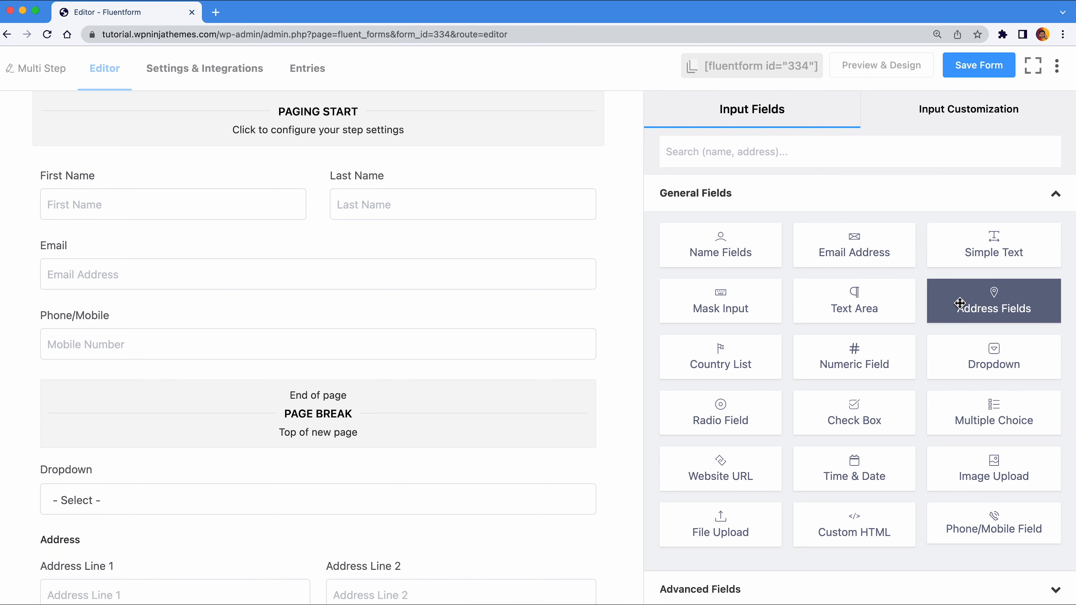
{"action": "left_click", "coordinate": [896, 464]}
{"action": "scroll", "coordinate": [624, 441], "scroll_direction": "down", "scroll_amount": 5}
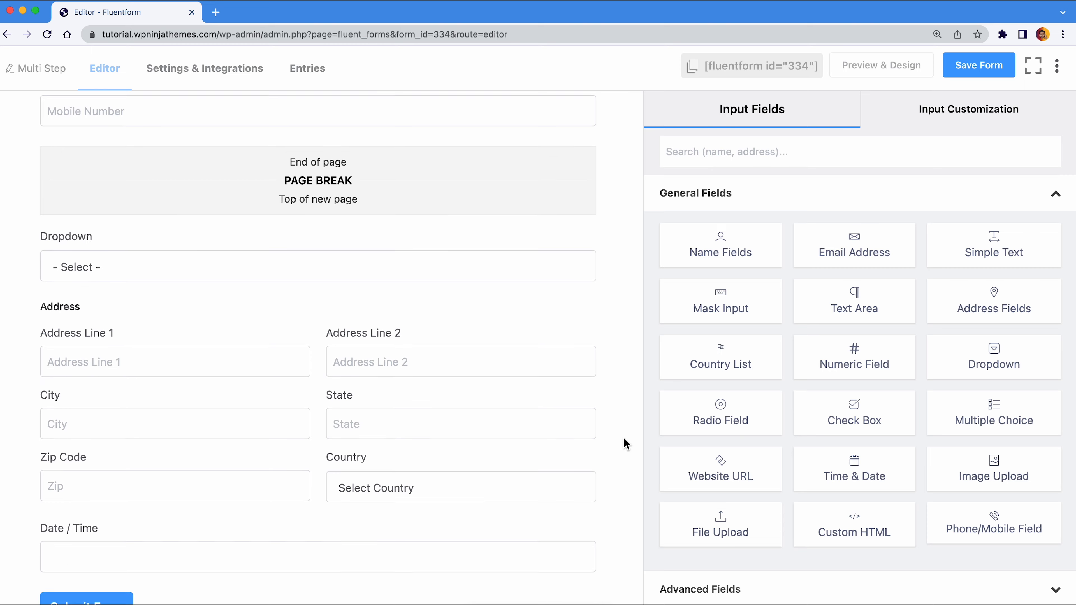
{"action": "scroll", "coordinate": [624, 441], "scroll_direction": "down", "scroll_amount": 2}
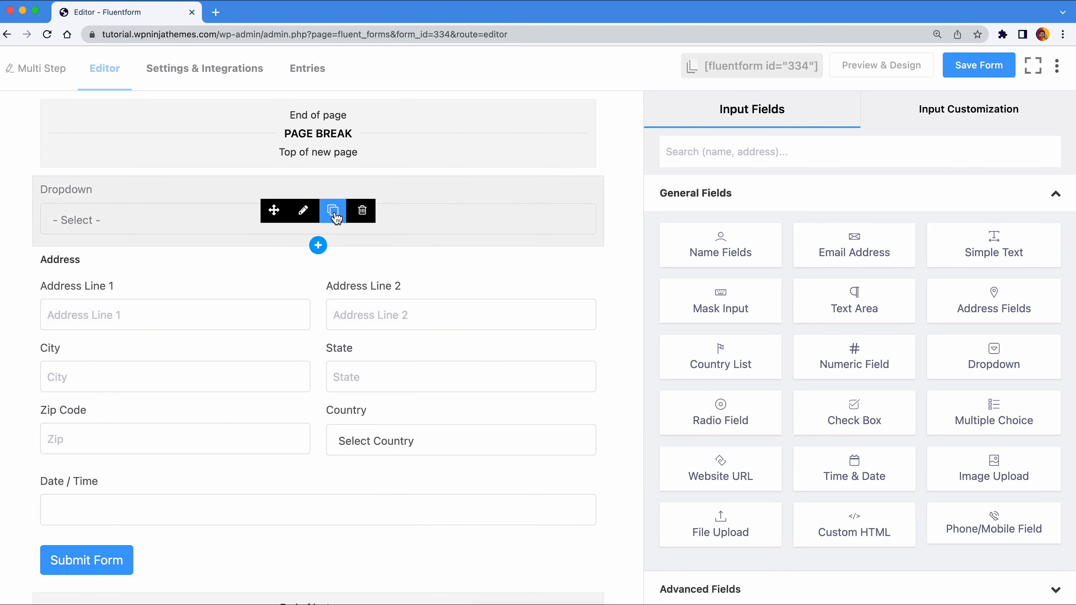
- Set the dropdown options to International, Domestic and Local
{"action": "left_click", "coordinate": [303, 214]}
{"action": "left_click", "coordinate": [769, 415]}
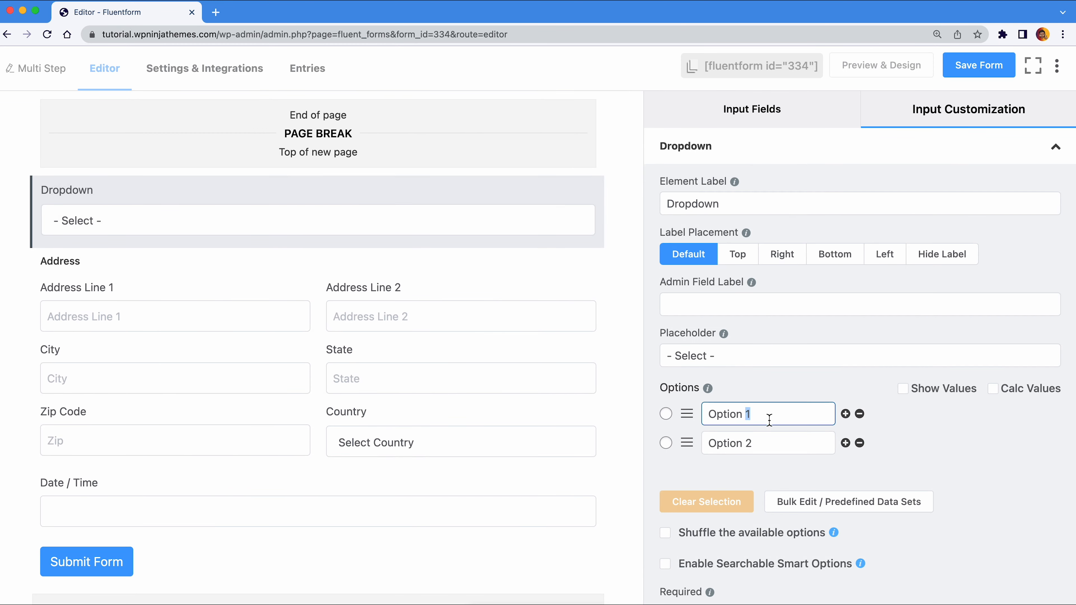
{"action": "triple_click", "coordinate": [769, 414]}
{"action": "type", "text": "Internatio"}
{"action": "left_click", "coordinate": [790, 443]}
{"action": "triple_click", "coordinate": [791, 443]}
{"action": "type", "text": "Domestic"}
{"action": "left_click", "coordinate": [845, 444]}
{"action": "triple_click", "coordinate": [810, 473]}
{"action": "type", "text": "Local"}
- Label the dropdown 'Type of Shipment'
{"action": "left_click", "coordinate": [782, 204]}
{"action": "triple_click", "coordinate": [782, 204]}
{"action": "type", "text": "Type of Shipment"}
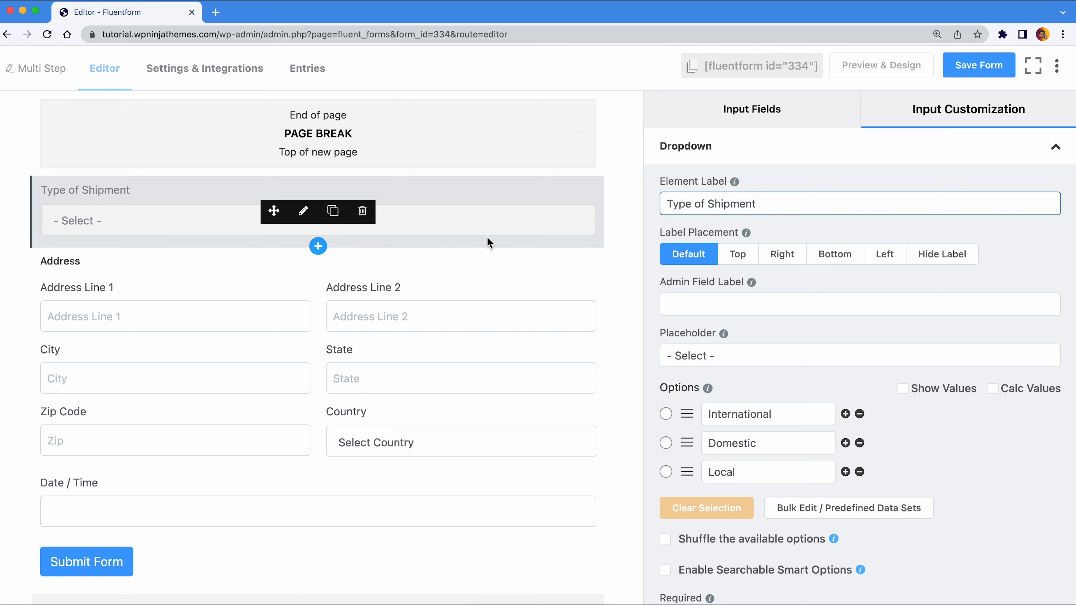
{"action": "left_click", "coordinate": [318, 245]}
- Insert a text area labelled 'Comments' with placeholder 'Add your comments' below Type of Shipment
{"action": "type", "text": "text"}
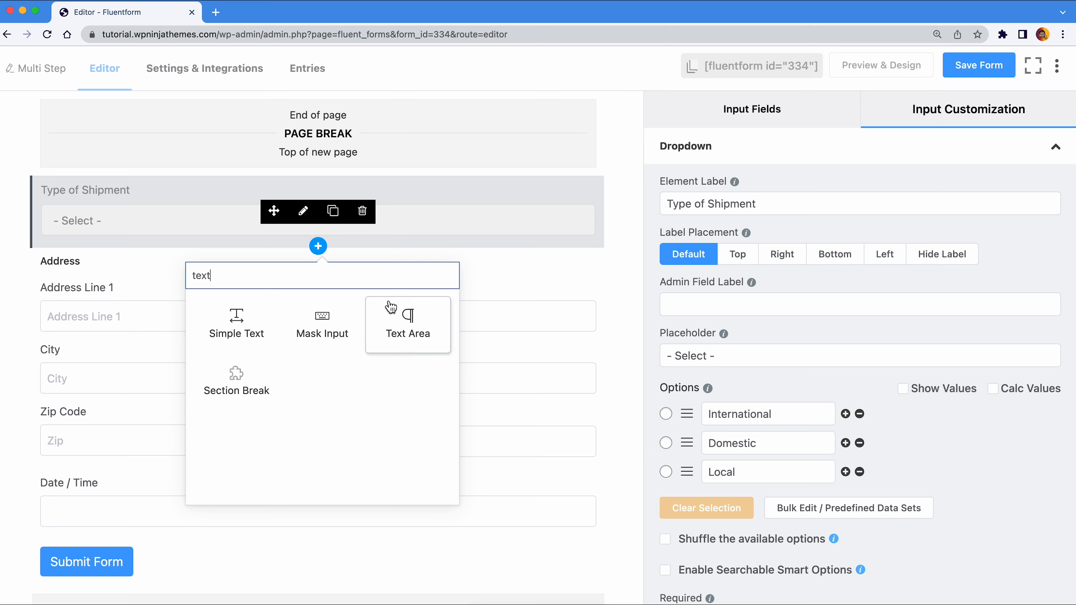
{"action": "left_click", "coordinate": [404, 316]}
{"action": "left_click", "coordinate": [719, 204]}
{"action": "triple_click", "coordinate": [718, 205]}
{"action": "type", "text": "Comments"}
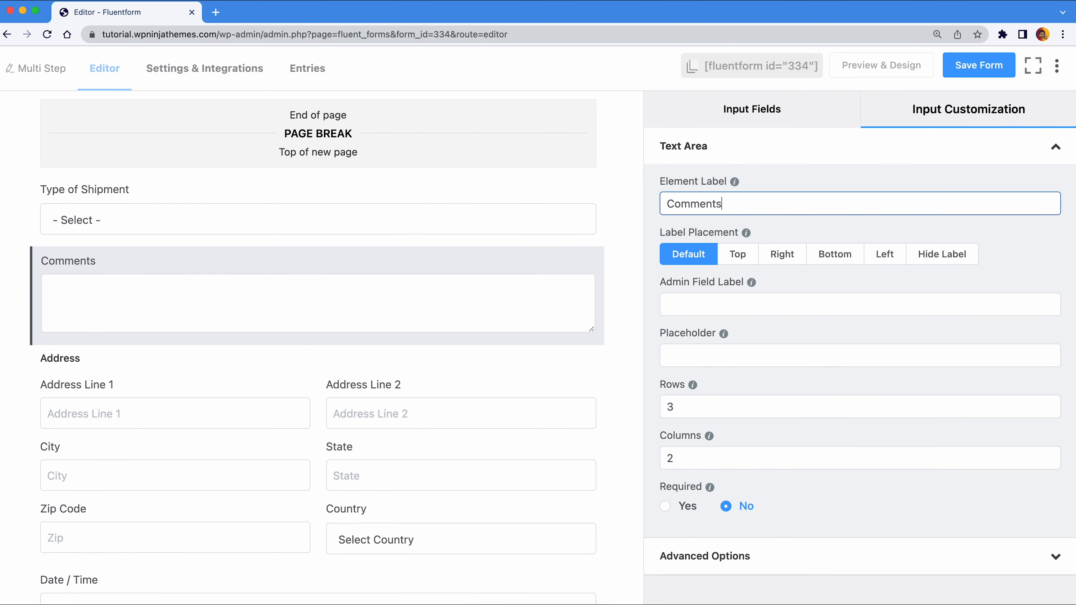
{"action": "left_click", "coordinate": [701, 350]}
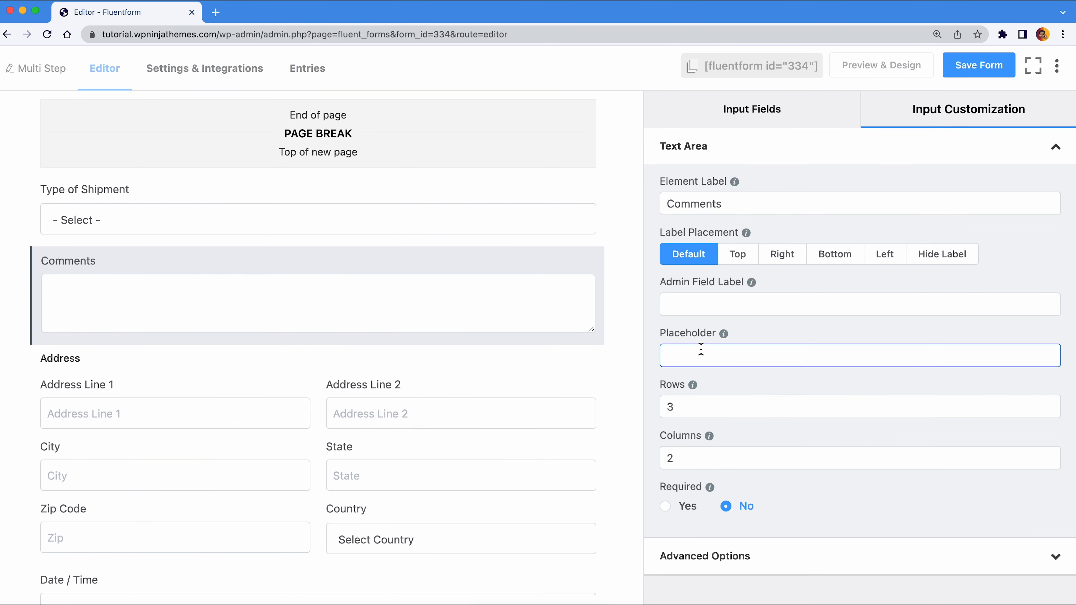
{"action": "type", "text": "Add your comments"}
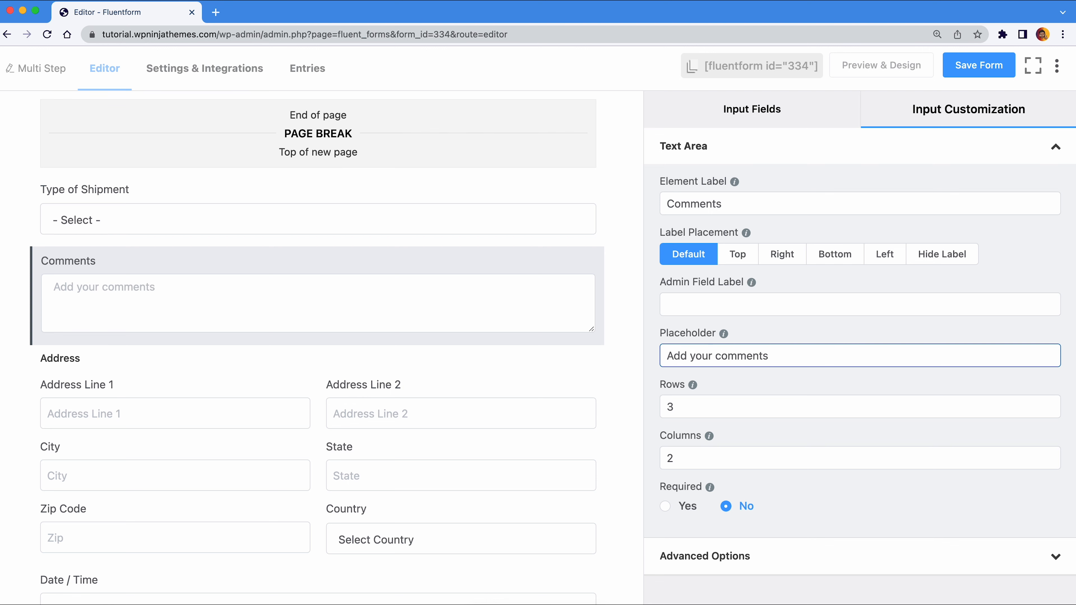
{"action": "left_click", "coordinate": [625, 347]}
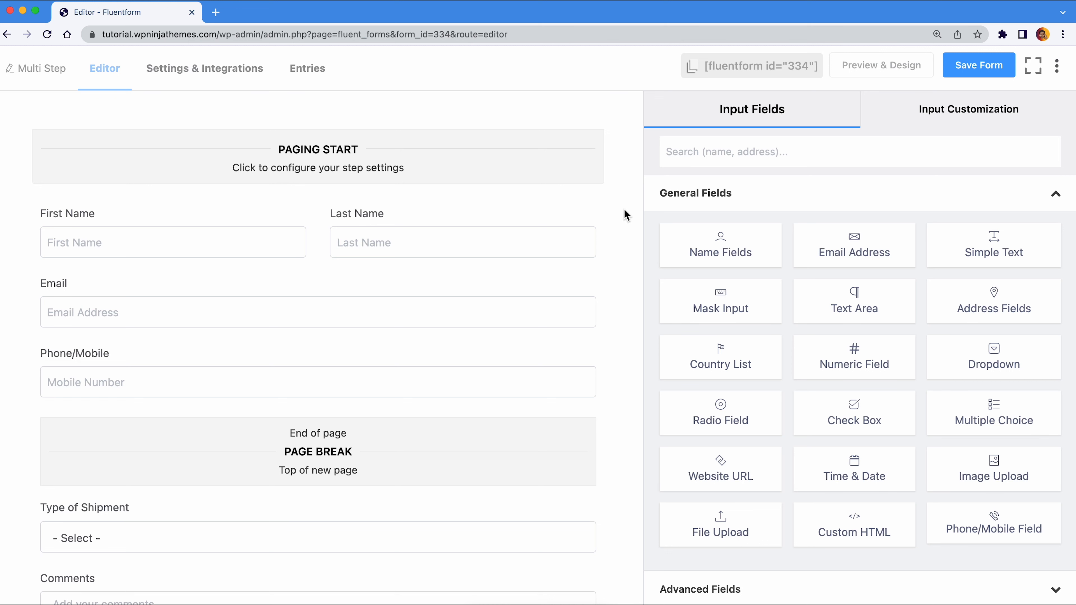
- Duplicate the page break and move the copy below the Date / Time field
{"action": "scroll", "coordinate": [624, 209], "scroll_direction": "down", "scroll_amount": 7}
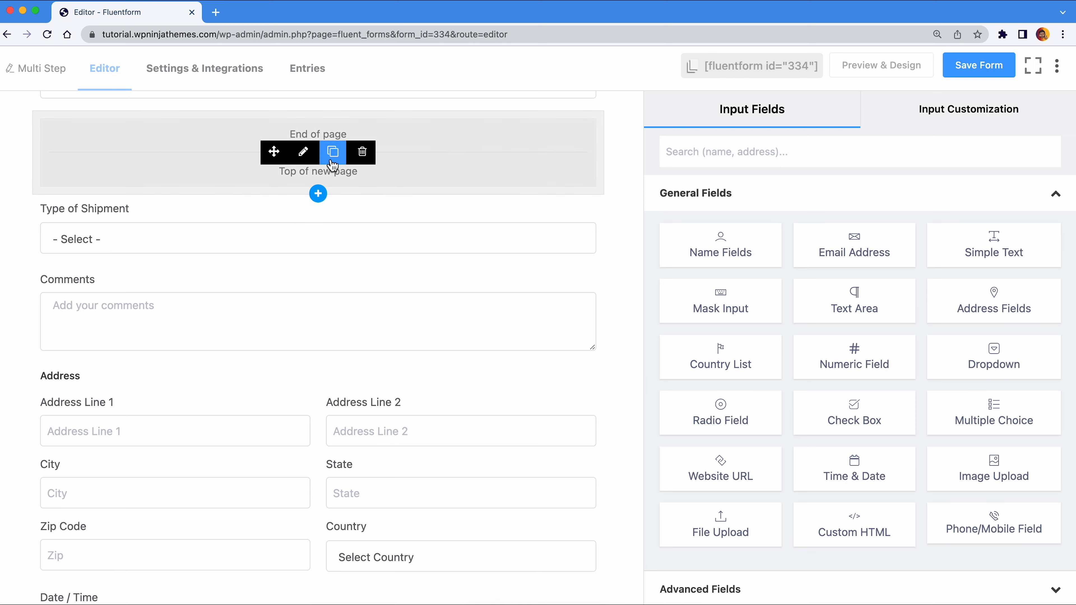
{"action": "left_click", "coordinate": [333, 153]}
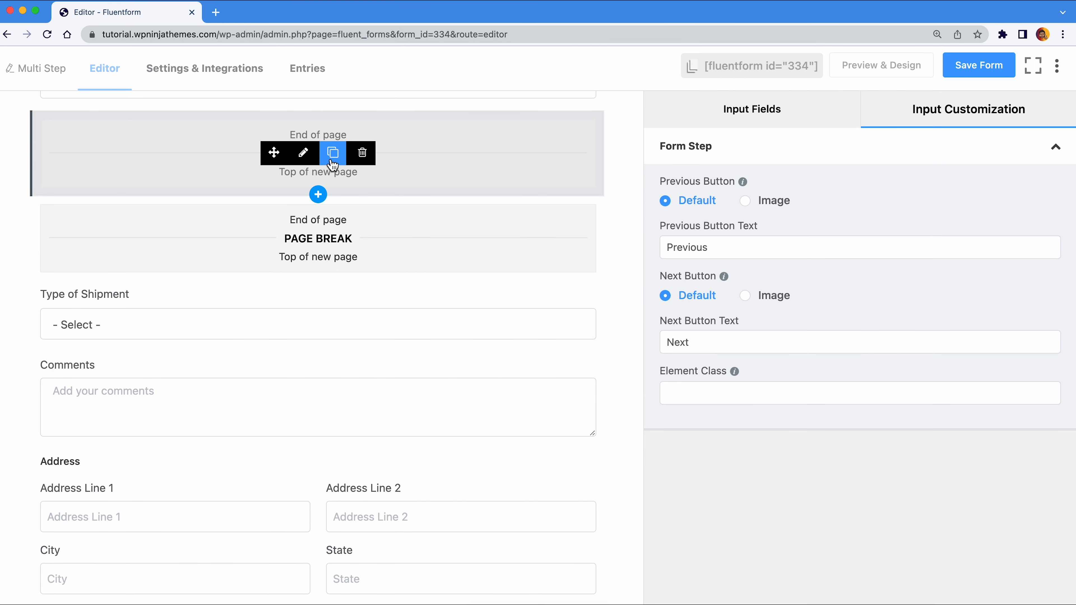
{"action": "scroll", "coordinate": [333, 165], "scroll_direction": "down", "scroll_amount": 3}
{"action": "left_click_drag", "start_coordinate": [275, 115], "coordinate": [284, 520]}
{"action": "scroll", "coordinate": [284, 519], "scroll_direction": "down", "scroll_amount": 2}
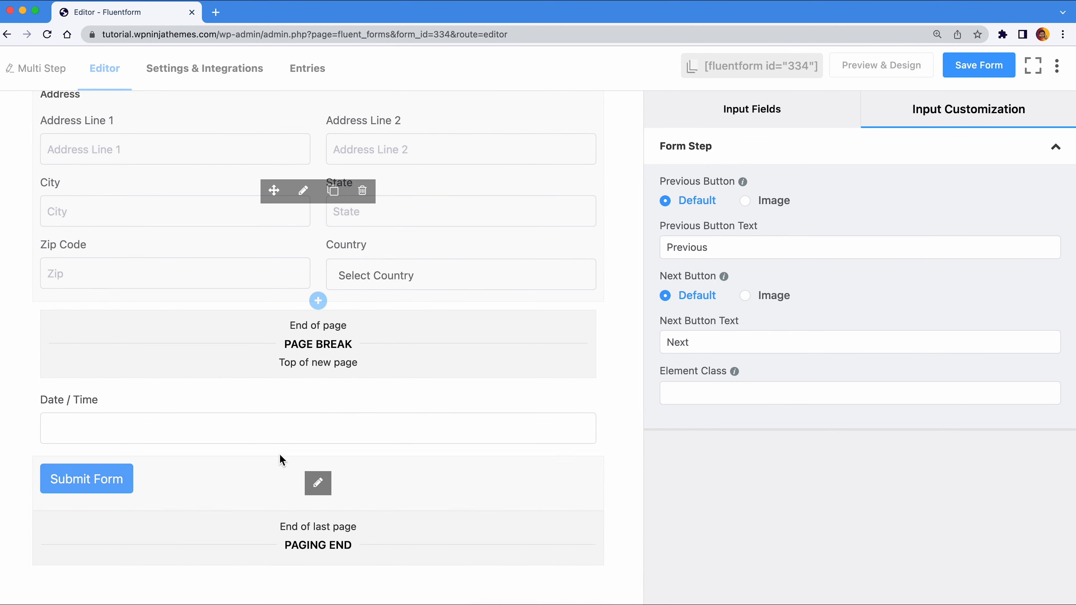
{"action": "left_click_drag", "start_coordinate": [274, 343], "coordinate": [350, 433]}
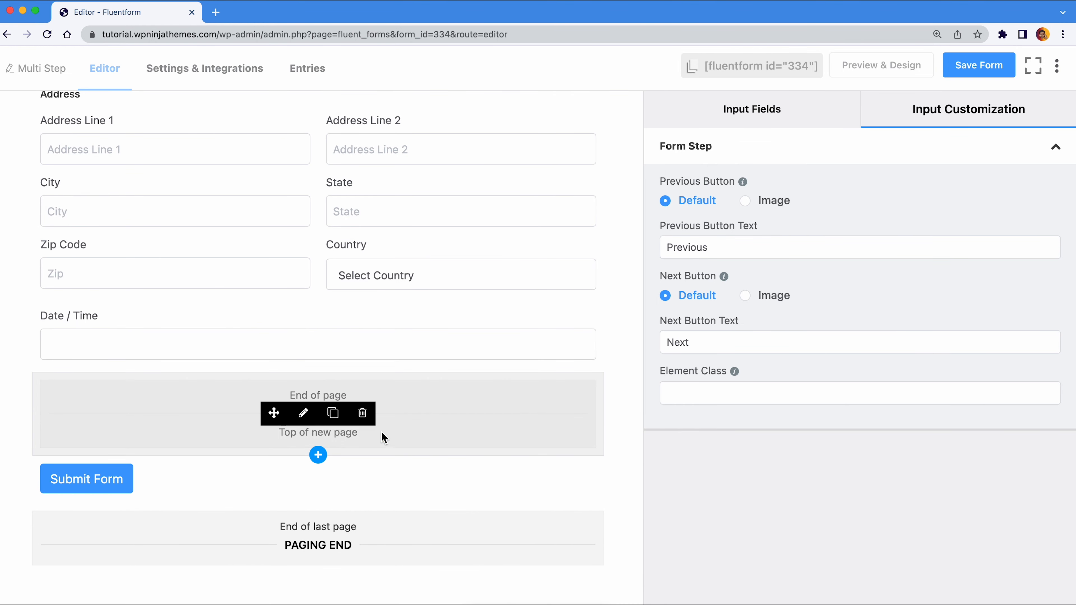
{"action": "left_click", "coordinate": [712, 121]}
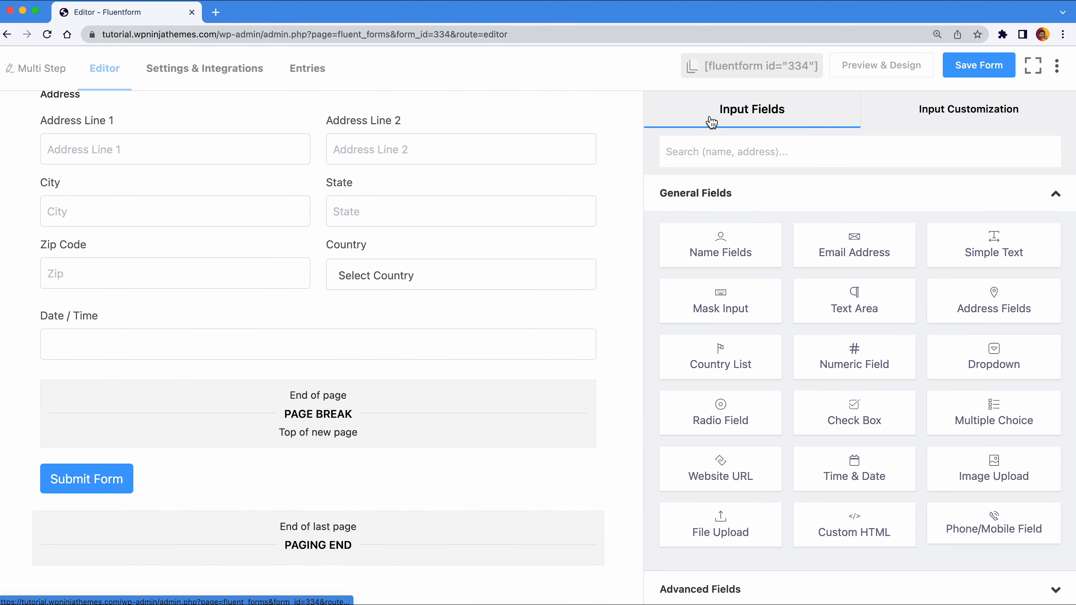
- Add a payment item, payment summary and payment method to the final step
{"action": "left_click", "coordinate": [715, 194]}
{"action": "left_click", "coordinate": [727, 309]}
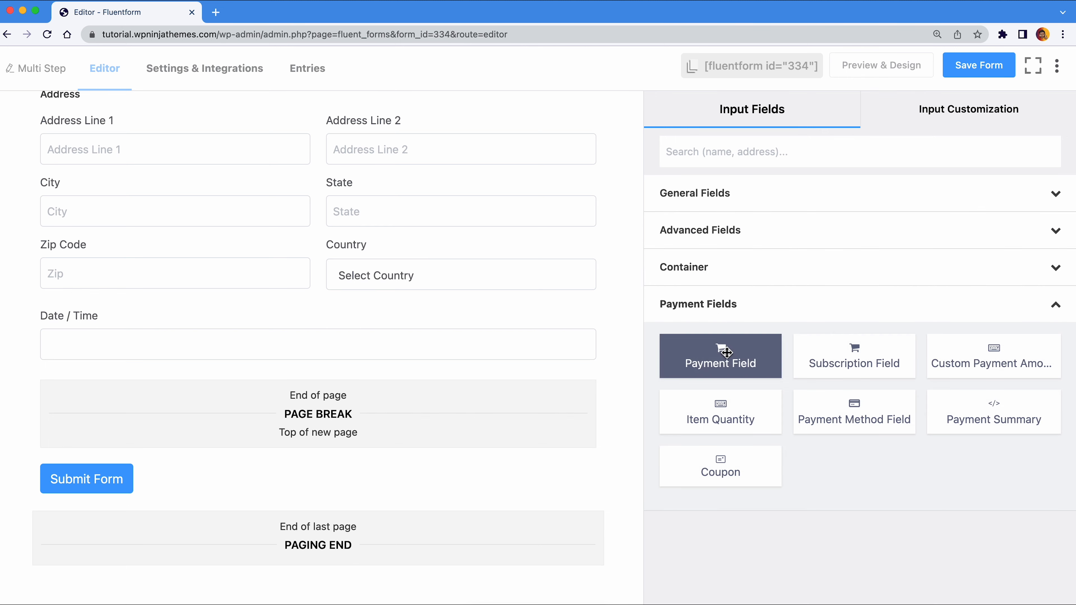
{"action": "left_click", "coordinate": [683, 367]}
{"action": "left_click_drag", "start_coordinate": [961, 431], "coordinate": [423, 584]}
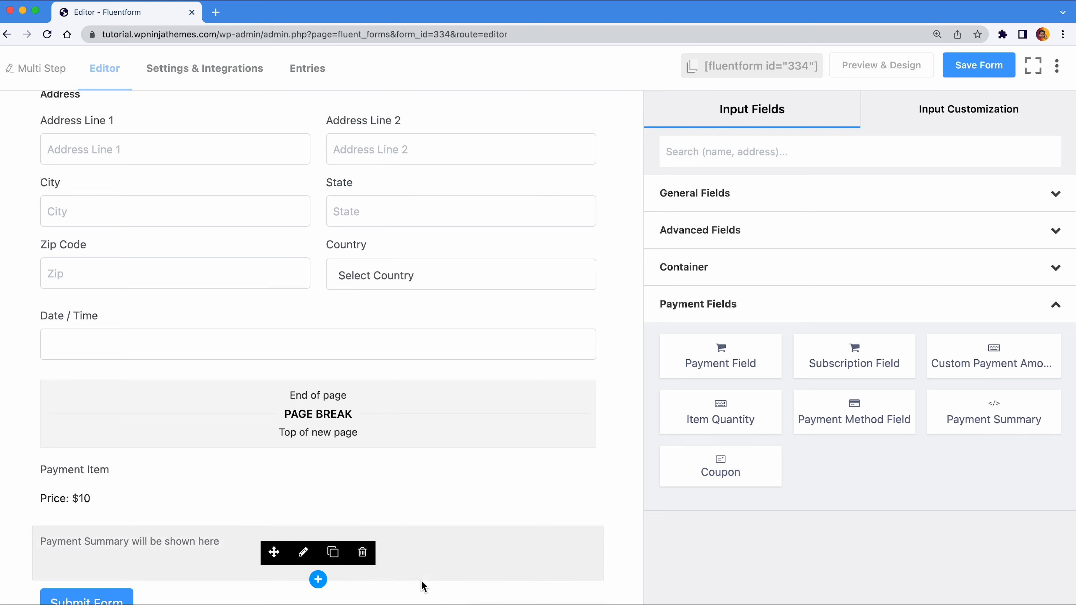
{"action": "scroll", "coordinate": [423, 584], "scroll_direction": "down", "scroll_amount": 3}
{"action": "left_click_drag", "start_coordinate": [826, 425], "coordinate": [459, 474]}
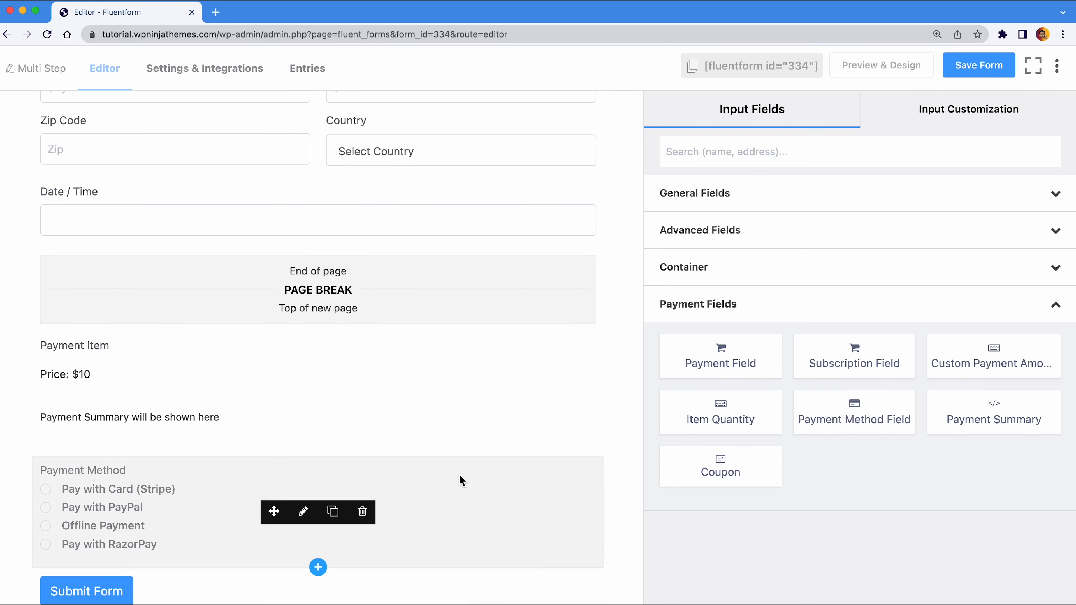
{"action": "scroll", "coordinate": [459, 475], "scroll_direction": "down", "scroll_amount": 2}
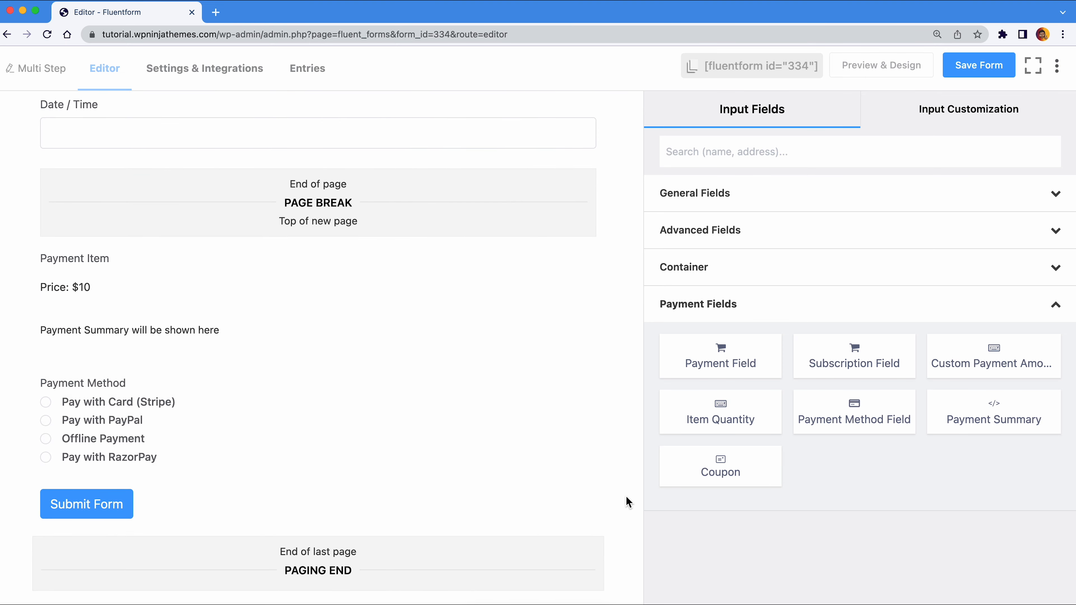
- Show the payment items as checkboxes and add a second item
{"action": "left_click", "coordinate": [303, 279]}
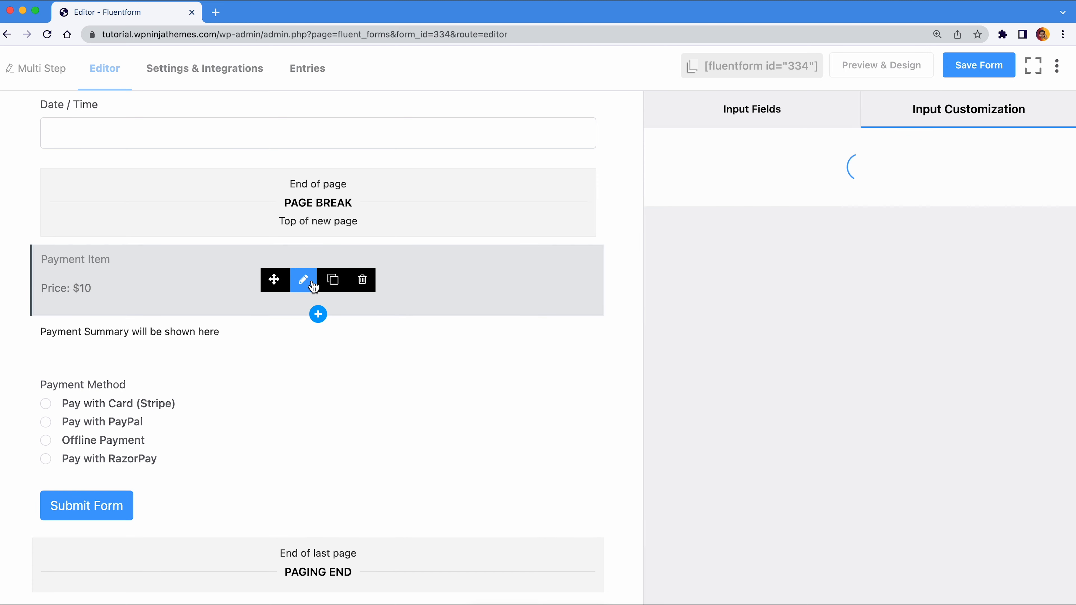
{"action": "left_click", "coordinate": [888, 358]}
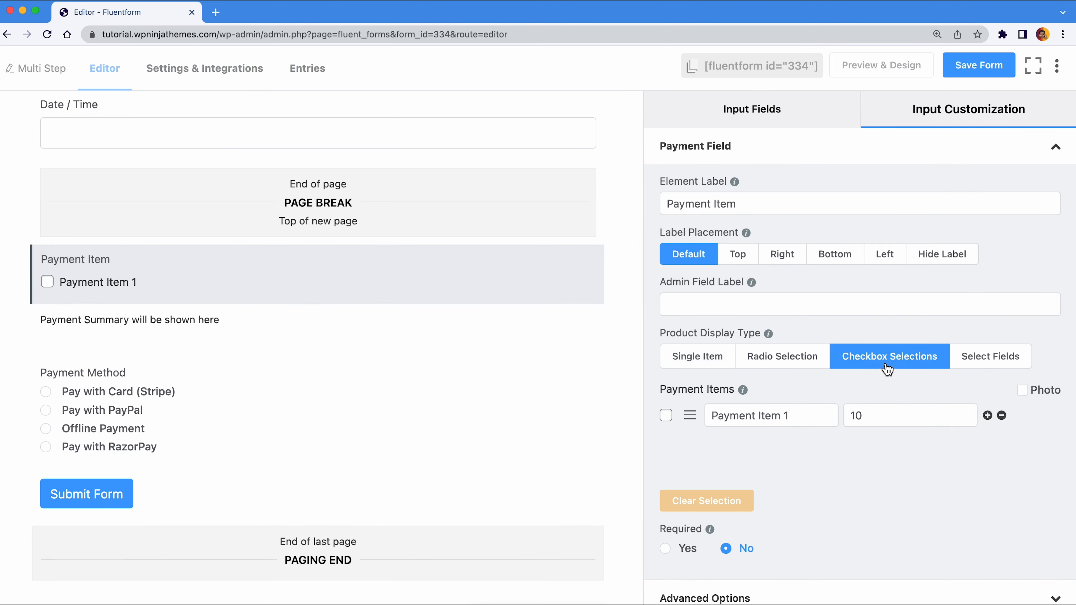
{"action": "left_click", "coordinate": [988, 416]}
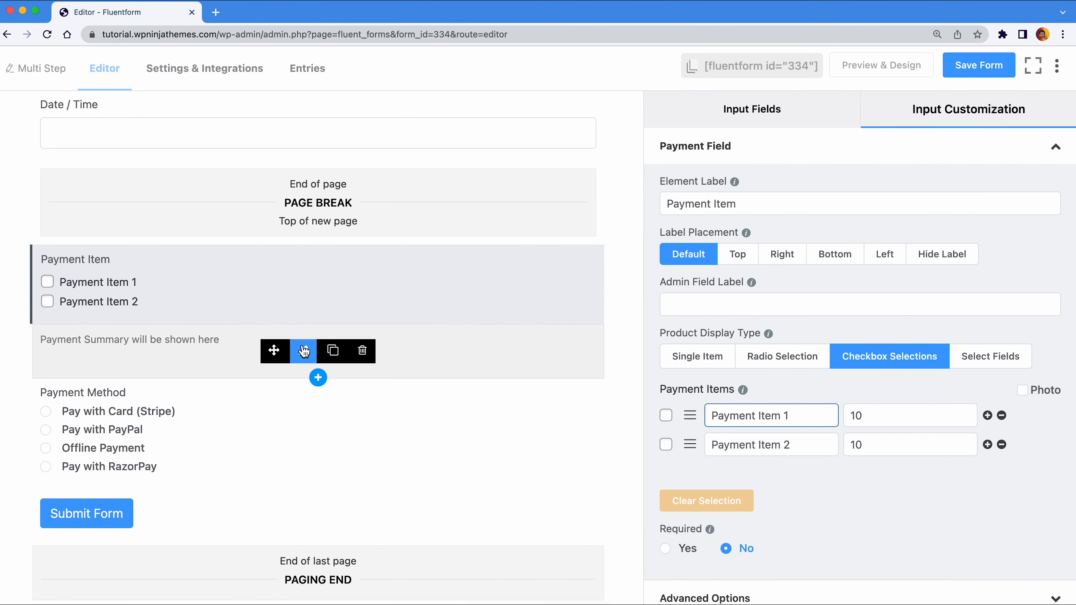
- Replace the payment summary's empty text with {dynamic.payment_summary}
{"action": "left_click", "coordinate": [304, 350]}
{"action": "double_click", "coordinate": [880, 297]}
{"action": "key", "text": "ctrl+a"}
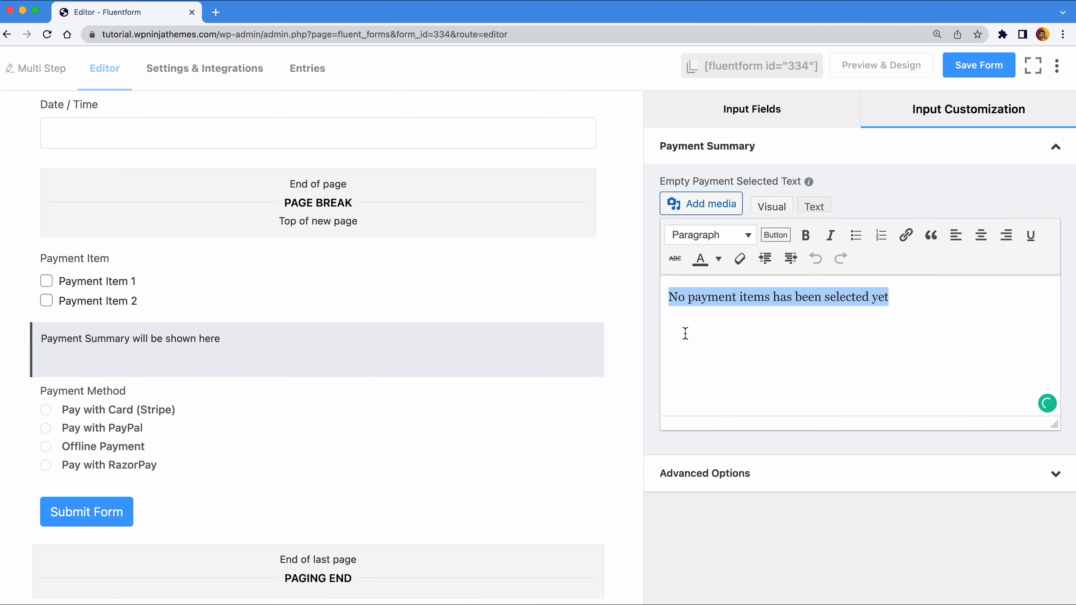
{"action": "type", "text": "{dynamic.payment_summary}"}
- Remove RazorPay and Offline Payment, leaving only Stripe and PayPal as payment methods
{"action": "left_click", "coordinate": [303, 432]}
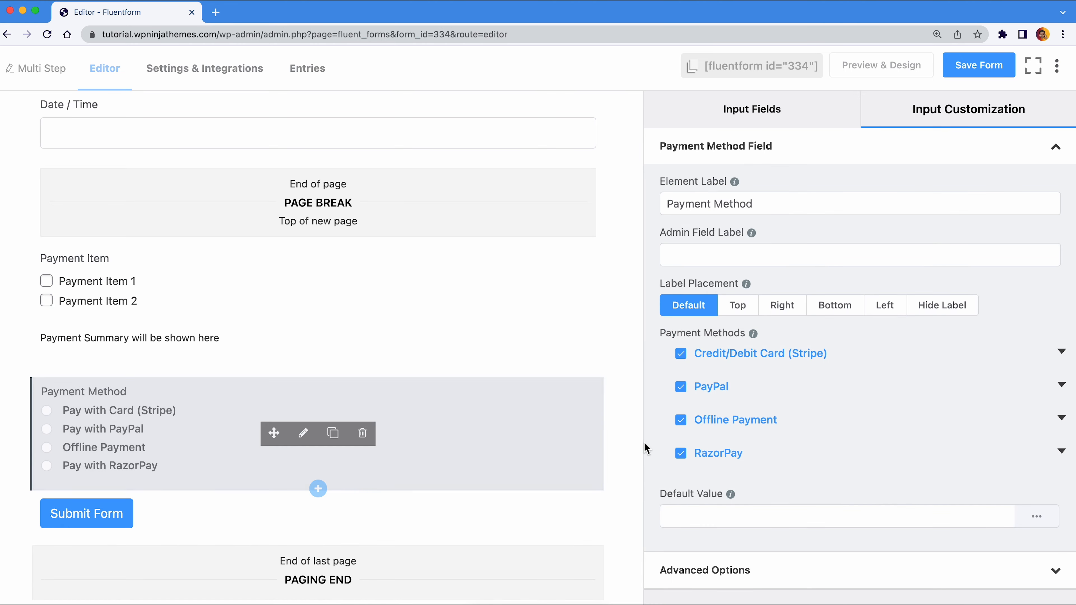
{"action": "left_click", "coordinate": [681, 454]}
{"action": "left_click", "coordinate": [685, 426]}
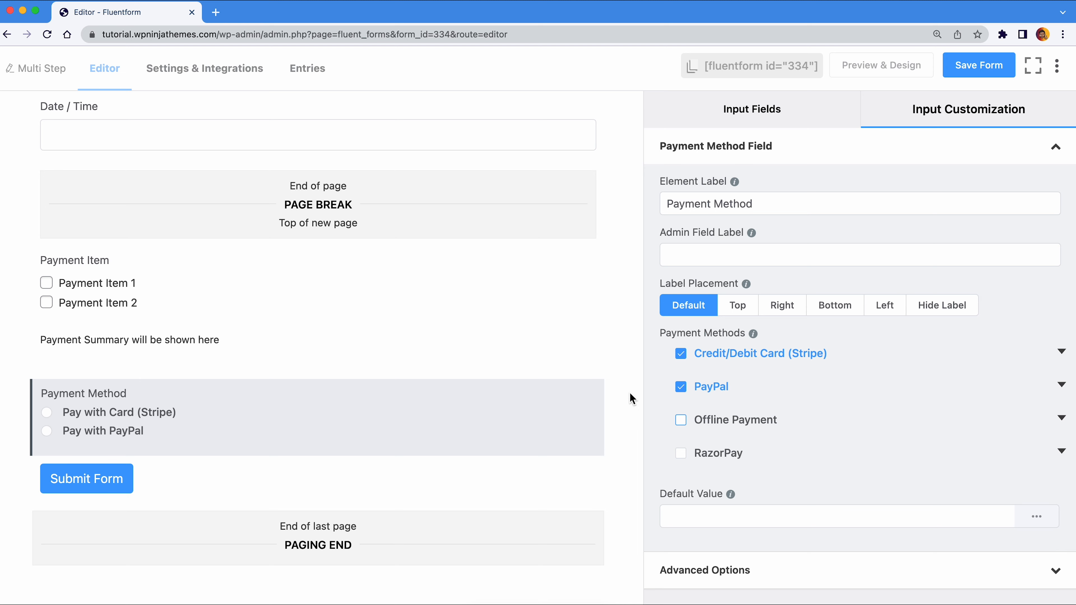
{"action": "scroll", "coordinate": [632, 399], "scroll_direction": "up", "scroll_amount": 15}
{"action": "left_click", "coordinate": [704, 117]}
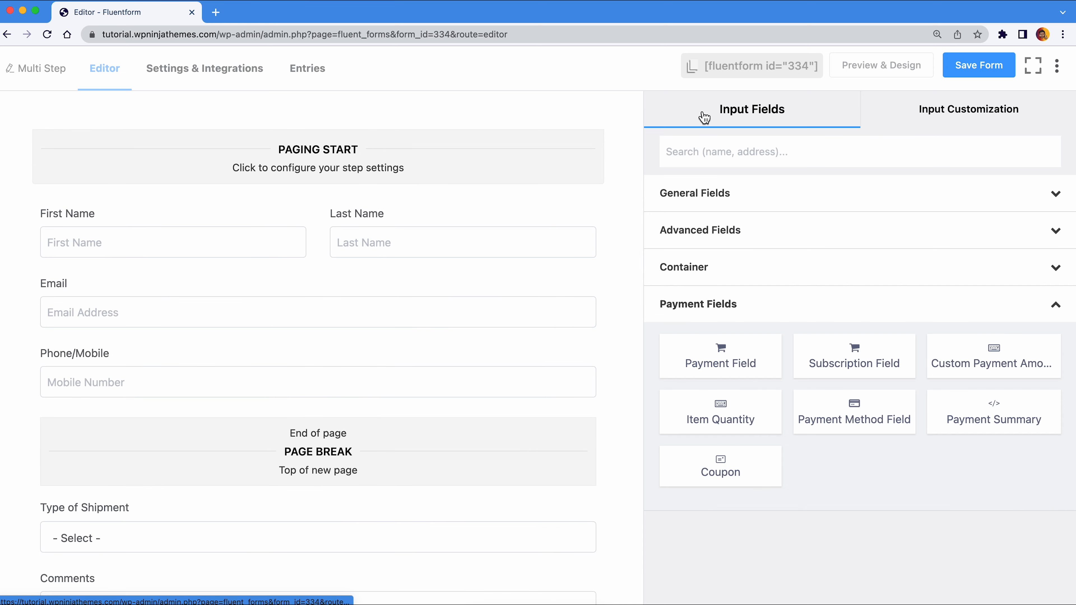
- Title the steps Basic Data, Shipping Information and Payment Details2 in Paging Start
{"action": "left_click", "coordinate": [665, 307]}
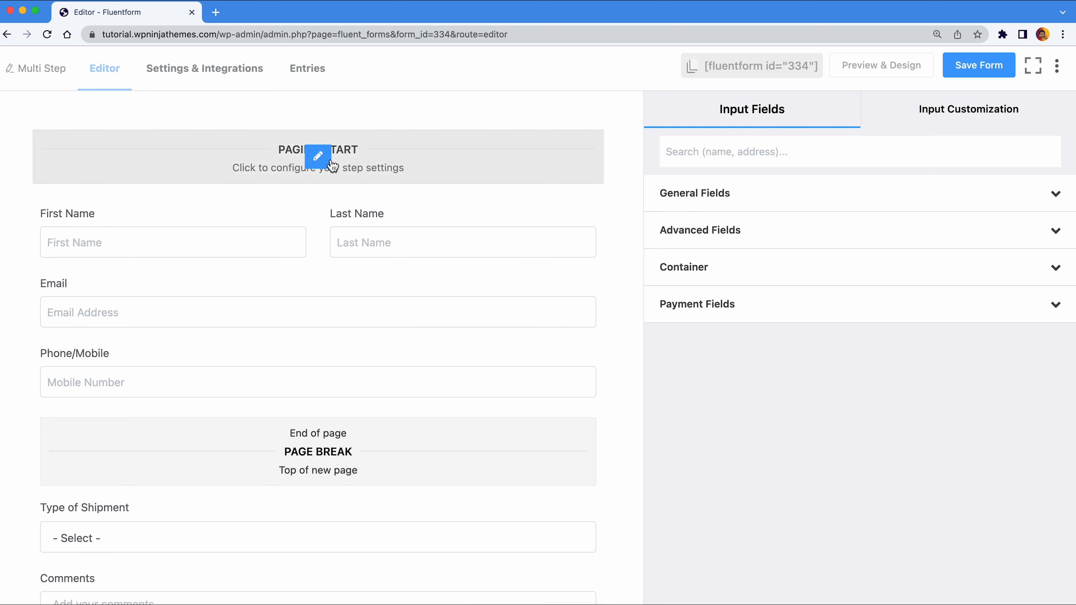
{"action": "left_click", "coordinate": [326, 162]}
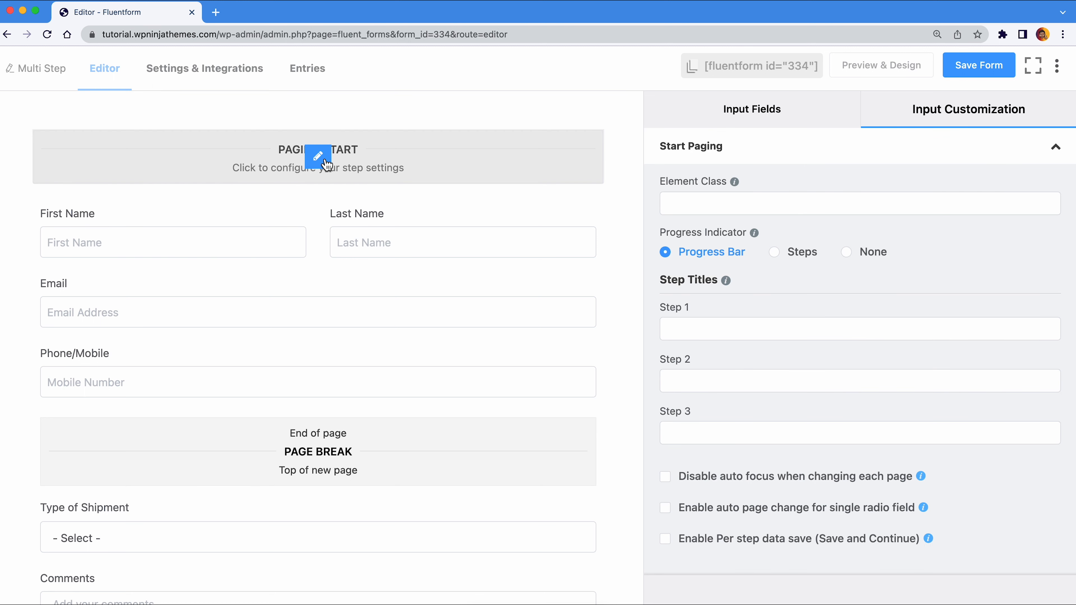
{"action": "left_click", "coordinate": [697, 336]}
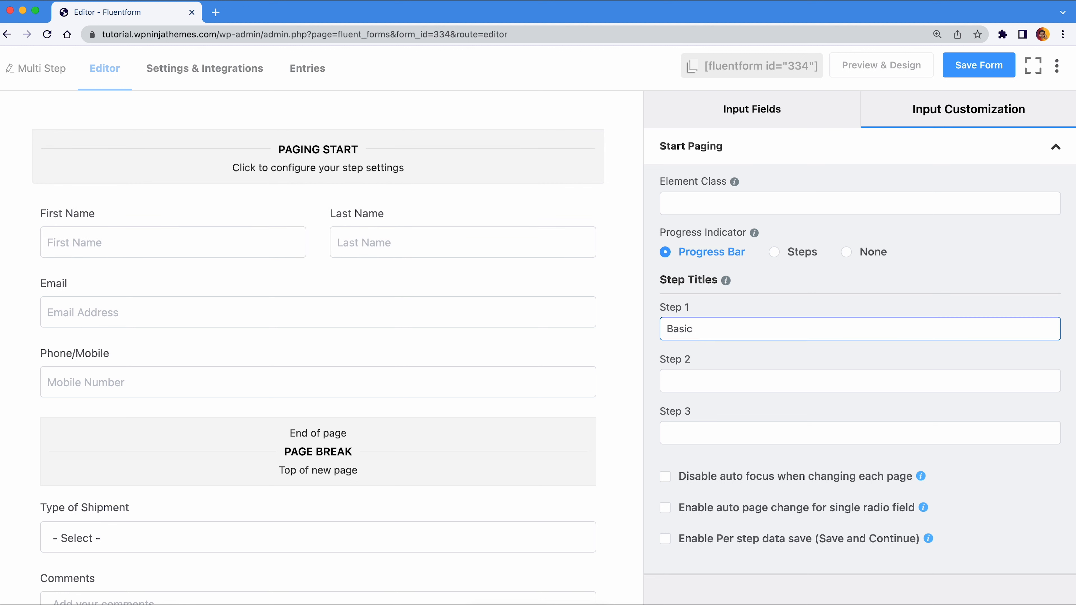
{"action": "key", "text": "Tab"}
{"action": "type", "text": "S"}
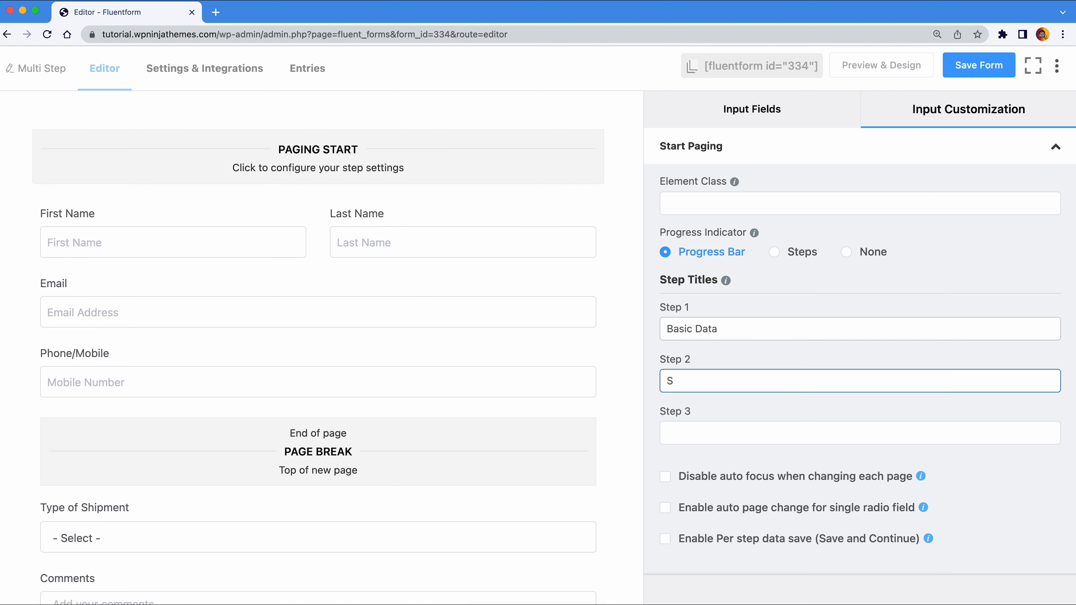
{"action": "type", "text": "hipping Information"}
{"action": "key", "text": "Tab"}
{"action": "type", "text": "P"}
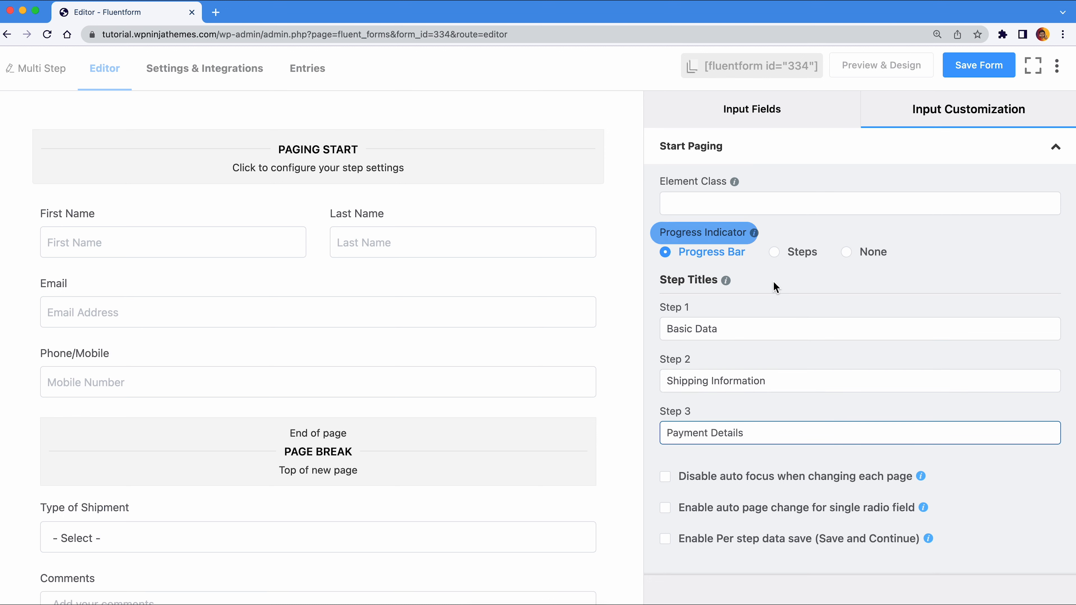
{"action": "type", "text": "ayment Details"}
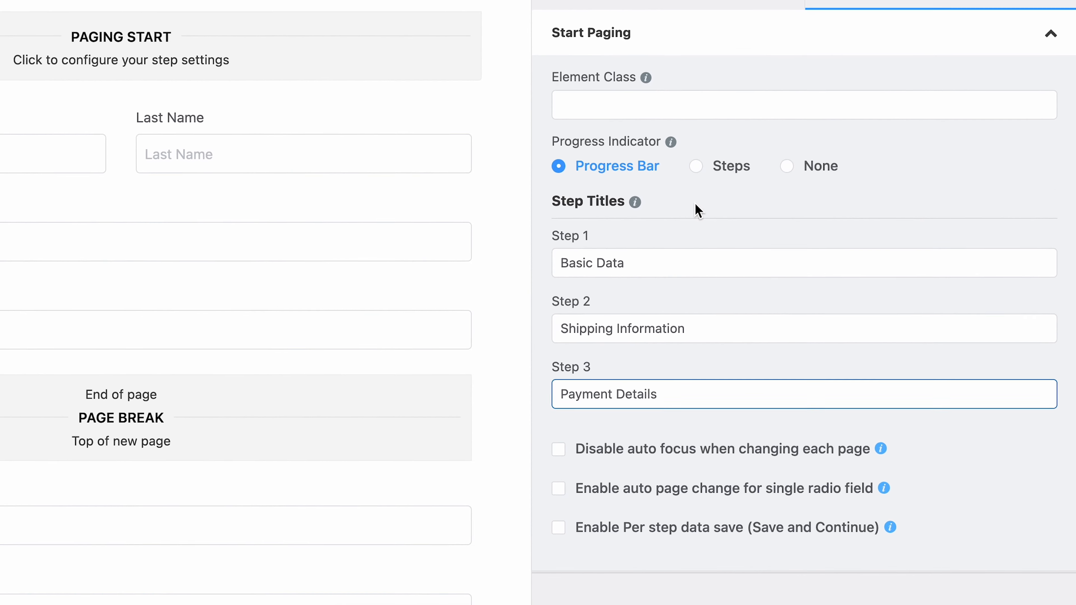
{"action": "type", "text": "2"}
- Choose the Steps progress indicator, tick all four paging options, and save the form
{"action": "left_click", "coordinate": [697, 168]}
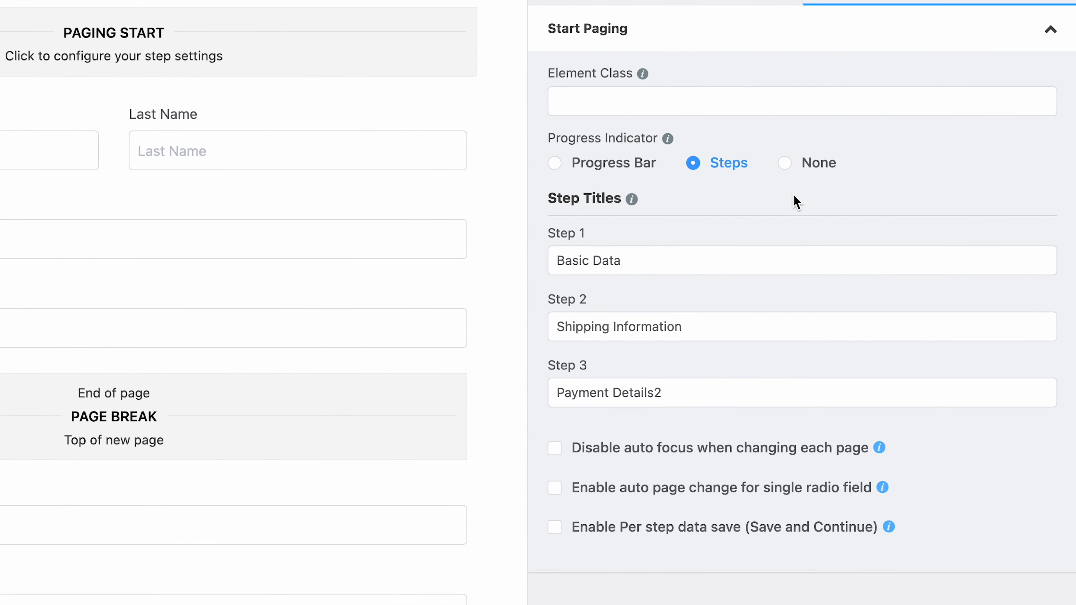
{"action": "left_click", "coordinate": [790, 168]}
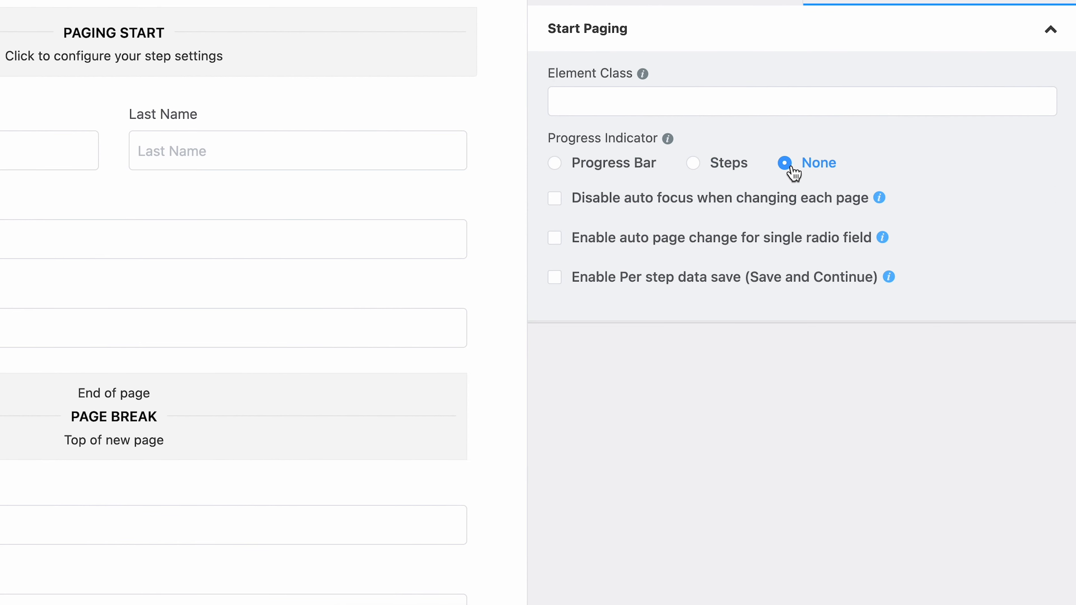
{"action": "left_click", "coordinate": [697, 168]}
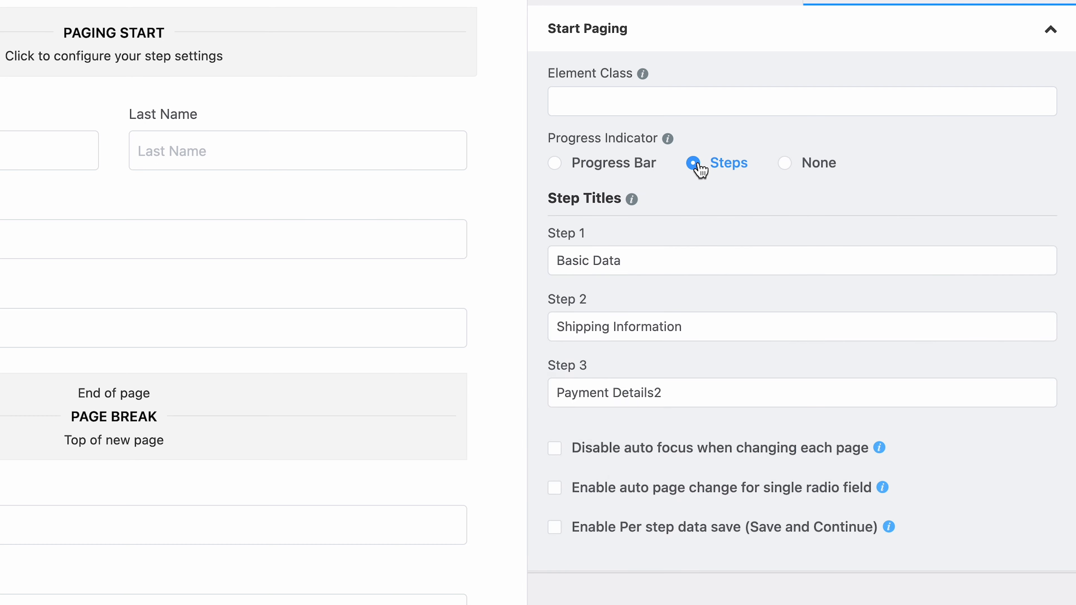
{"action": "left_click", "coordinate": [556, 449]}
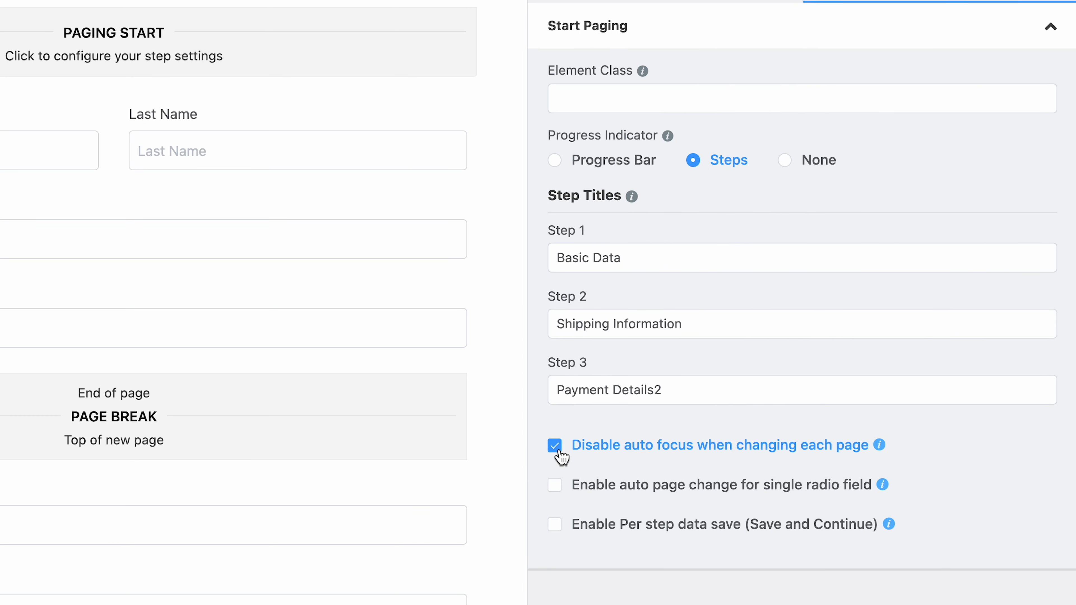
{"action": "mouse_move", "coordinate": [881, 450]}
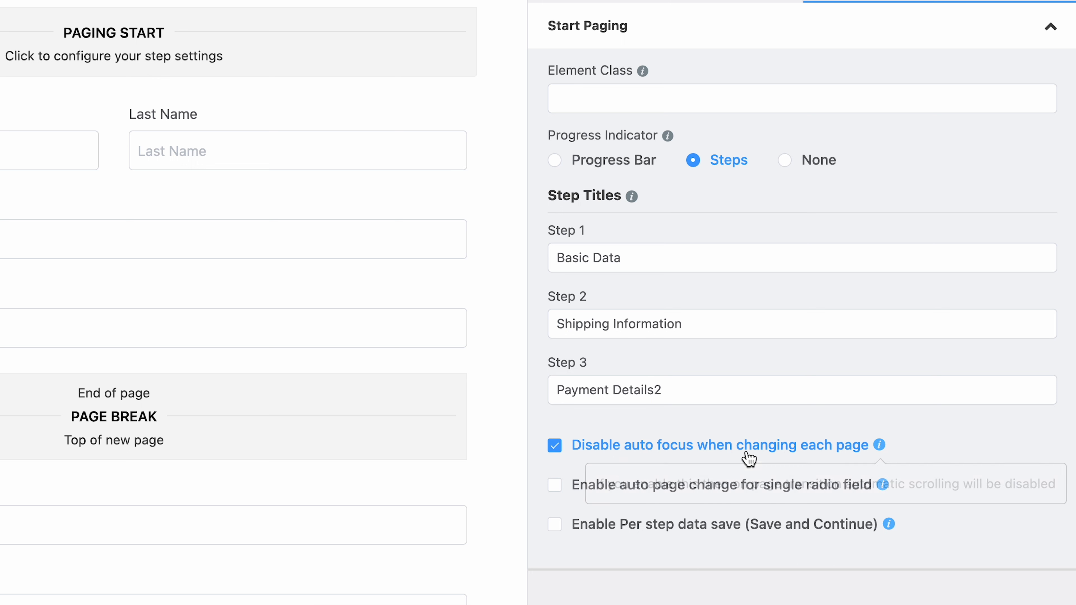
{"action": "left_click", "coordinate": [558, 489]}
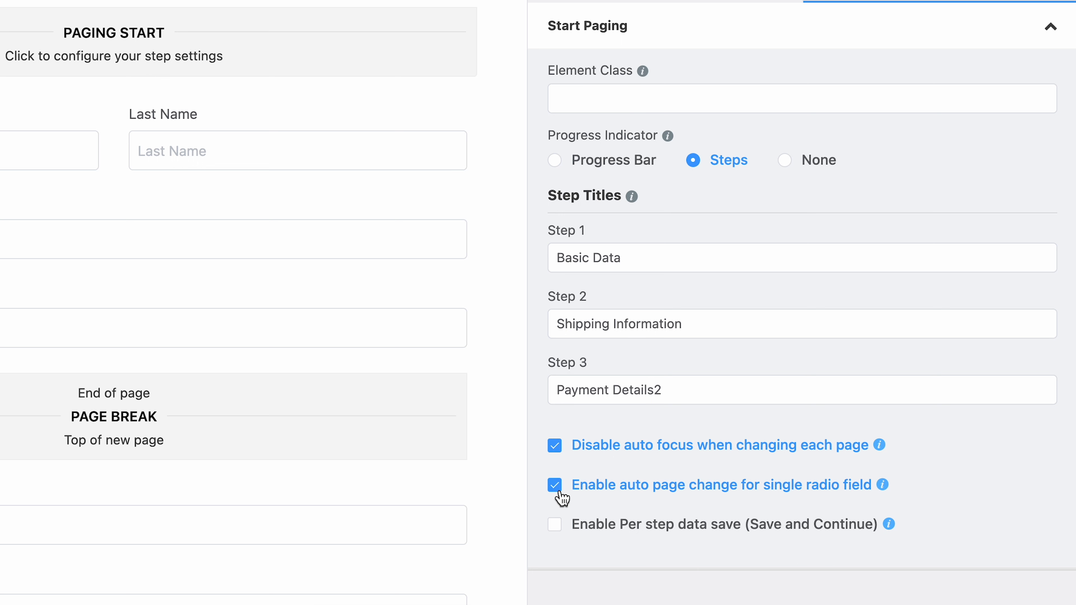
{"action": "mouse_move", "coordinate": [884, 491]}
{"action": "left_click", "coordinate": [555, 526]}
{"action": "scroll", "coordinate": [556, 526], "scroll_direction": "down", "scroll_amount": 2}
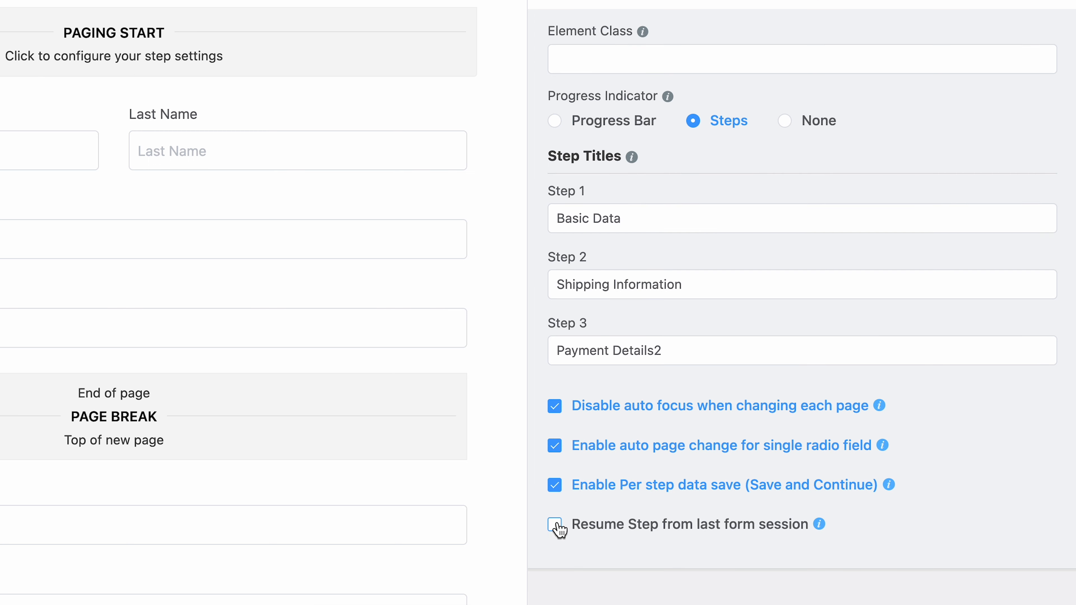
{"action": "left_click", "coordinate": [556, 526]}
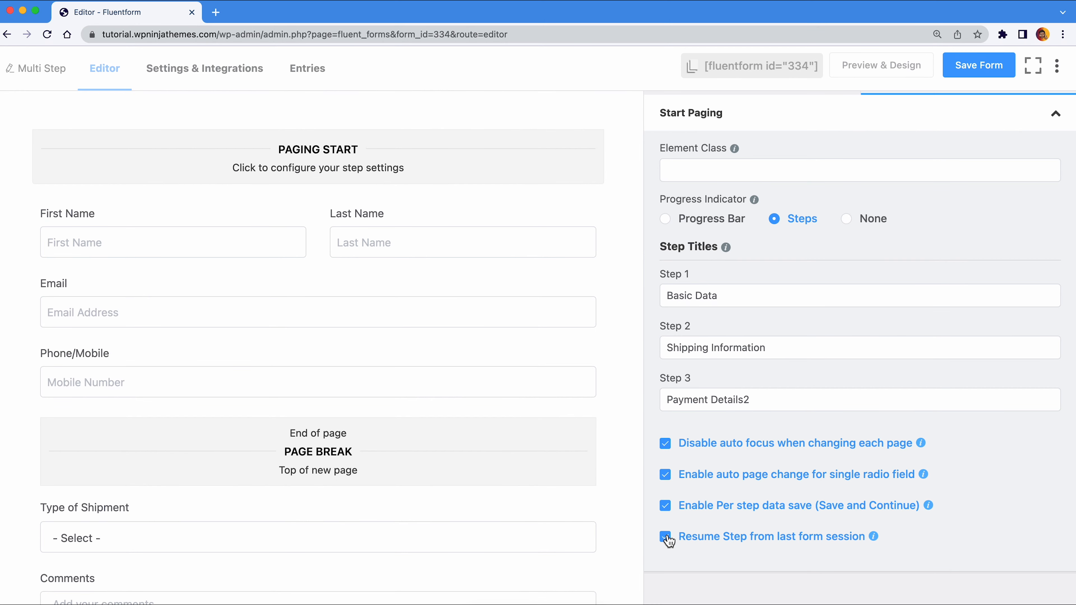
{"action": "left_click", "coordinate": [963, 76]}
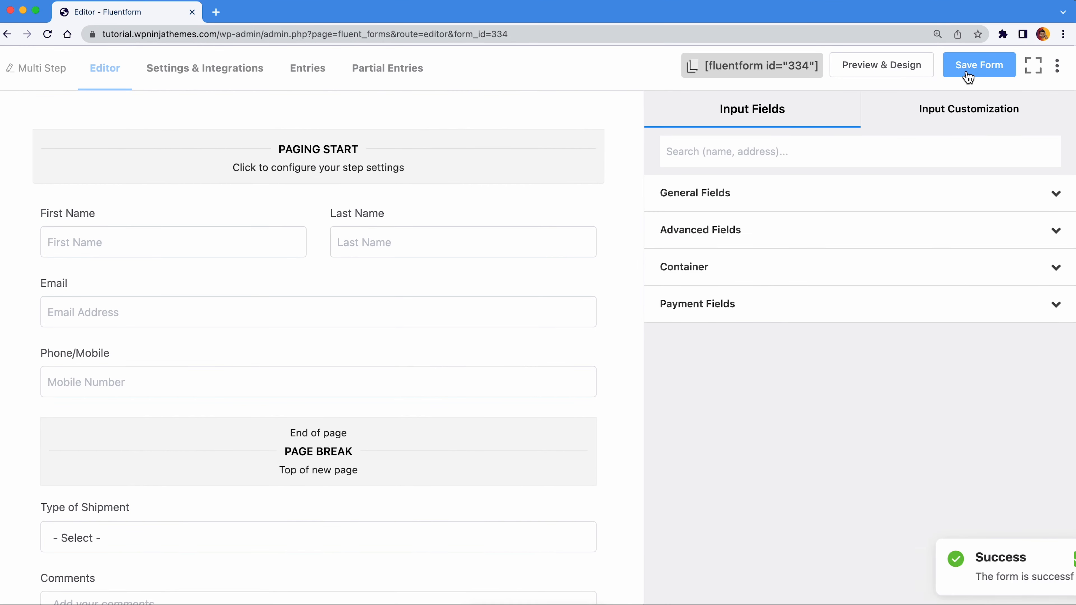
- Preview the form's titled step indicator, then return to Edit Fields
{"action": "left_click", "coordinate": [913, 70]}
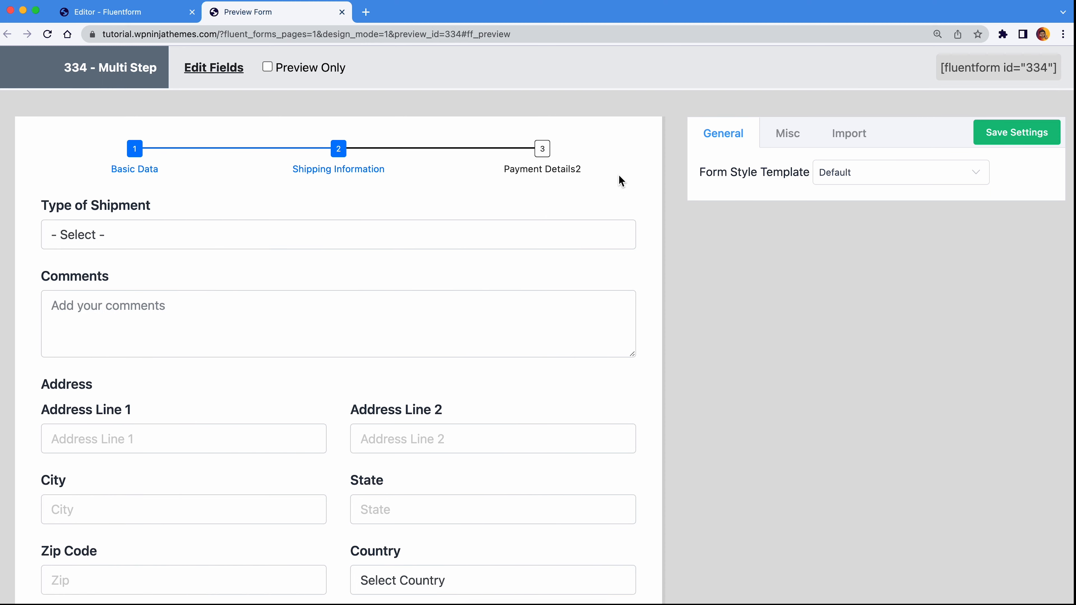
{"action": "scroll", "coordinate": [621, 181], "scroll_direction": "down", "scroll_amount": 1}
{"action": "scroll", "coordinate": [619, 180], "scroll_direction": "down", "scroll_amount": 10}
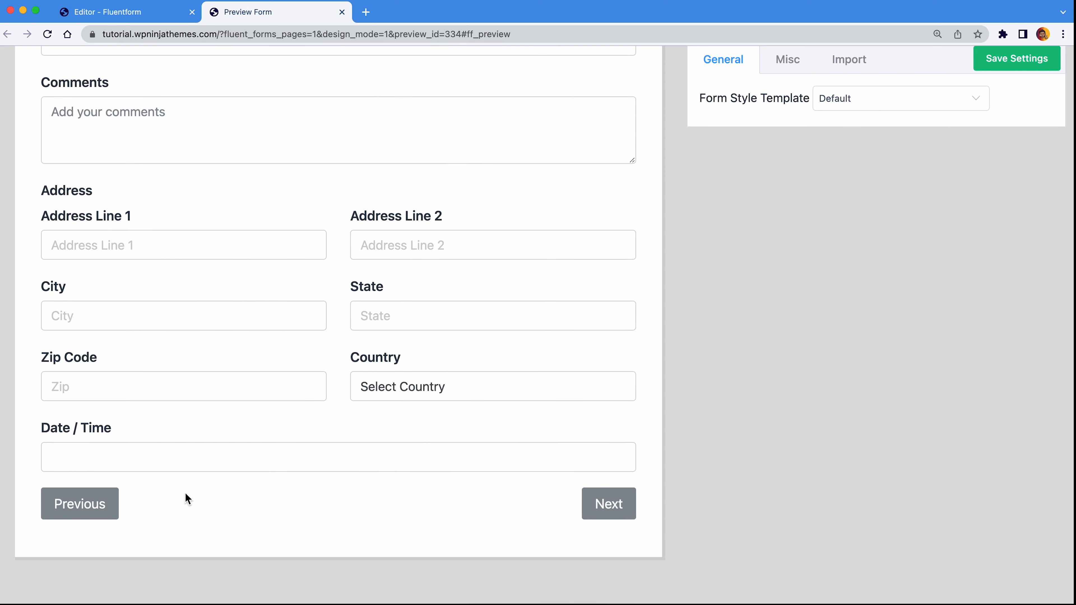
{"action": "scroll", "coordinate": [114, 506], "scroll_direction": "up", "scroll_amount": 5}
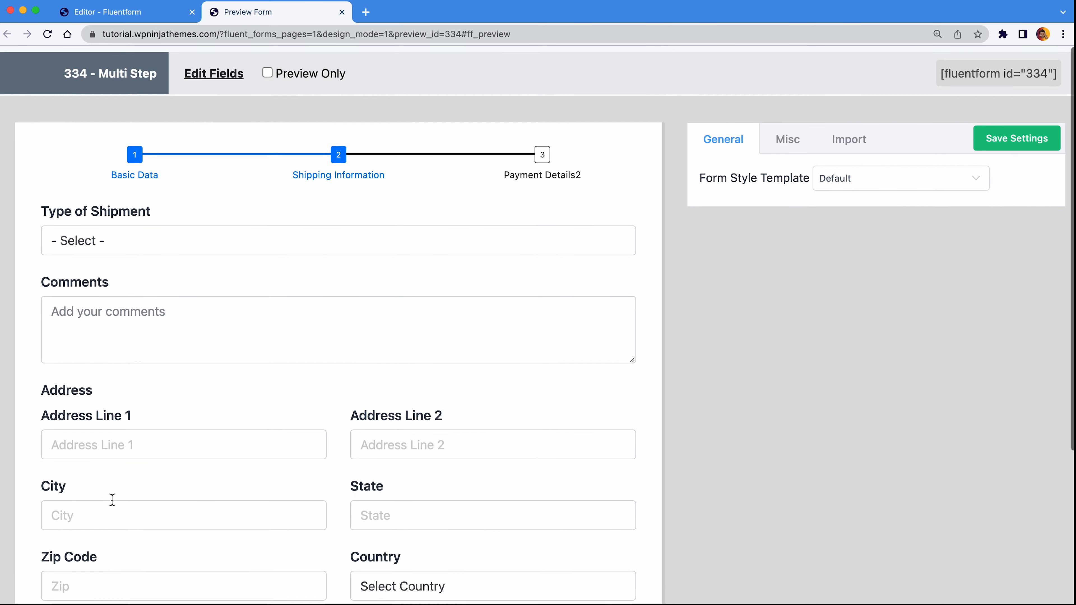
{"action": "left_click", "coordinate": [212, 72]}
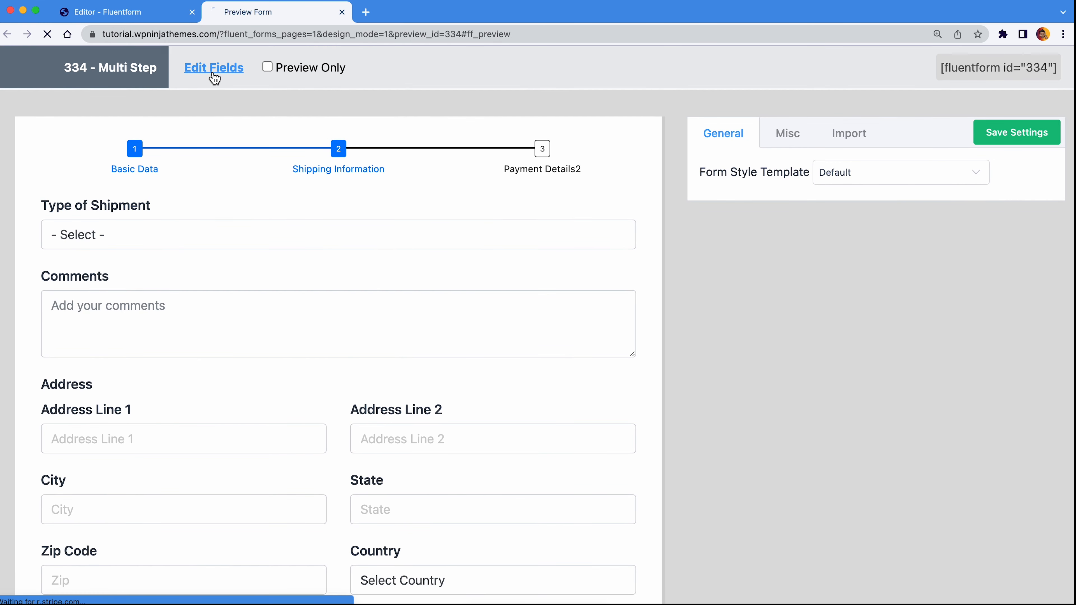
- Rename the page break's buttons to Back and Continue
{"action": "mouse_move", "coordinate": [308, 461]}
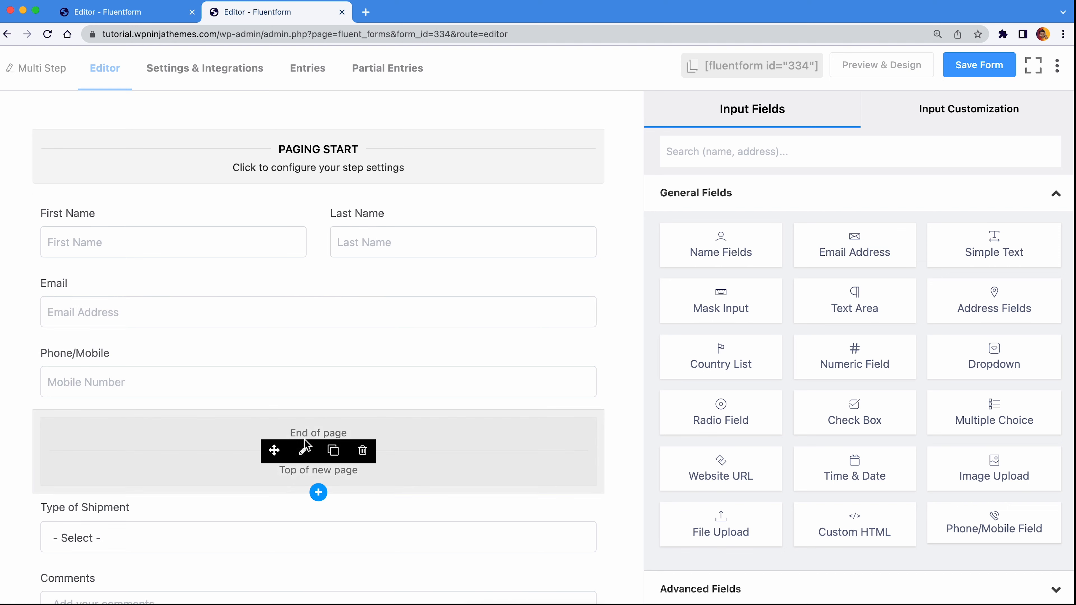
{"action": "left_click", "coordinate": [303, 451]}
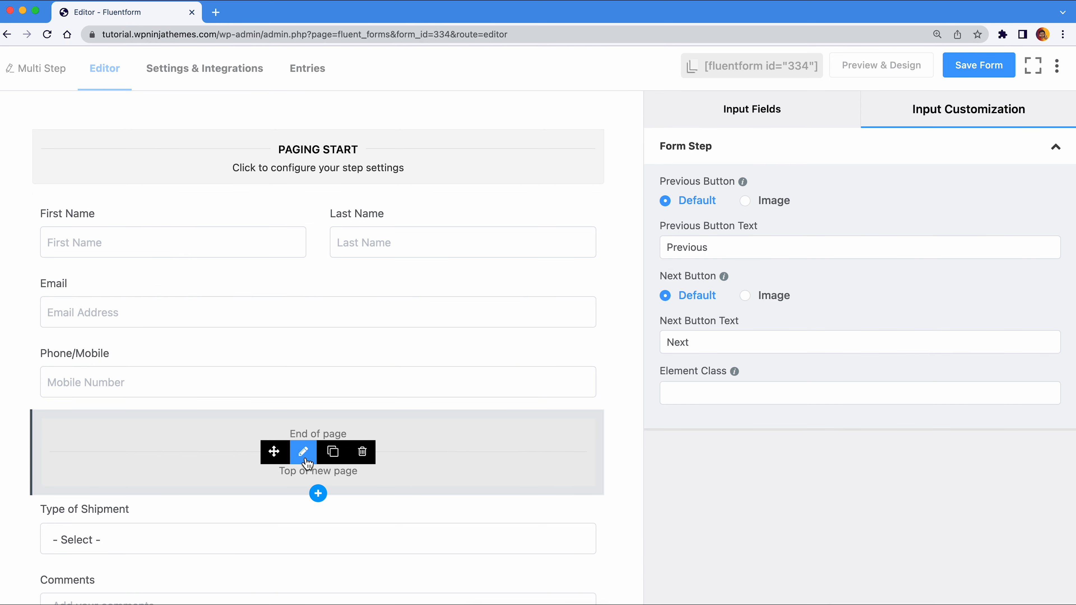
{"action": "double_click", "coordinate": [728, 250]}
{"action": "type", "text": "Back"}
{"action": "double_click", "coordinate": [738, 339]}
{"action": "type", "text": "Continue"}
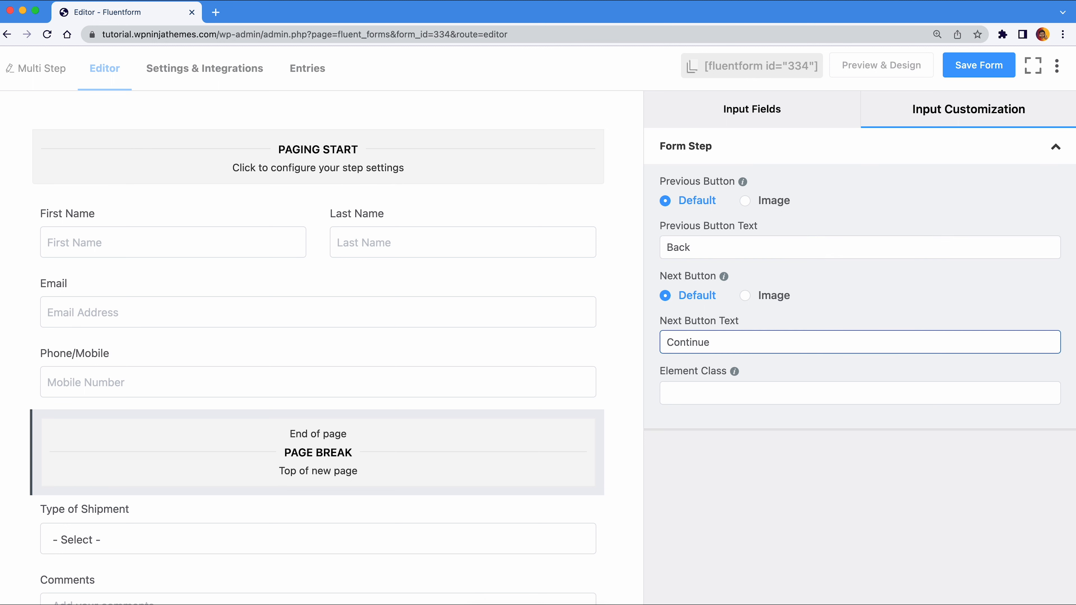
- Set the Paging End previous button text to 'Back' and save the form
{"action": "scroll", "coordinate": [632, 336], "scroll_direction": "down", "scroll_amount": 15}
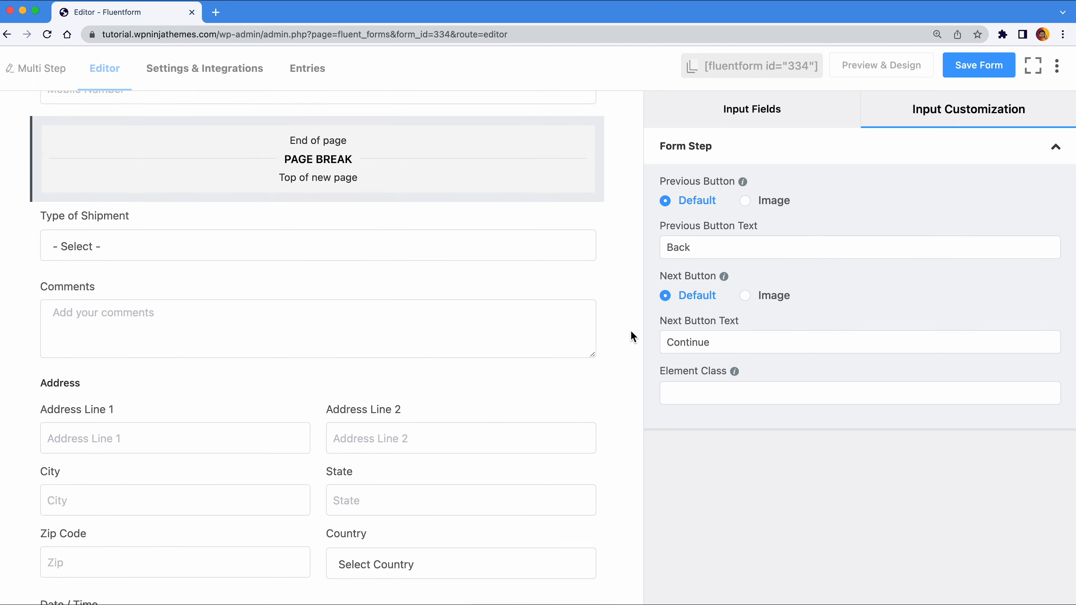
{"action": "left_click", "coordinate": [360, 523]}
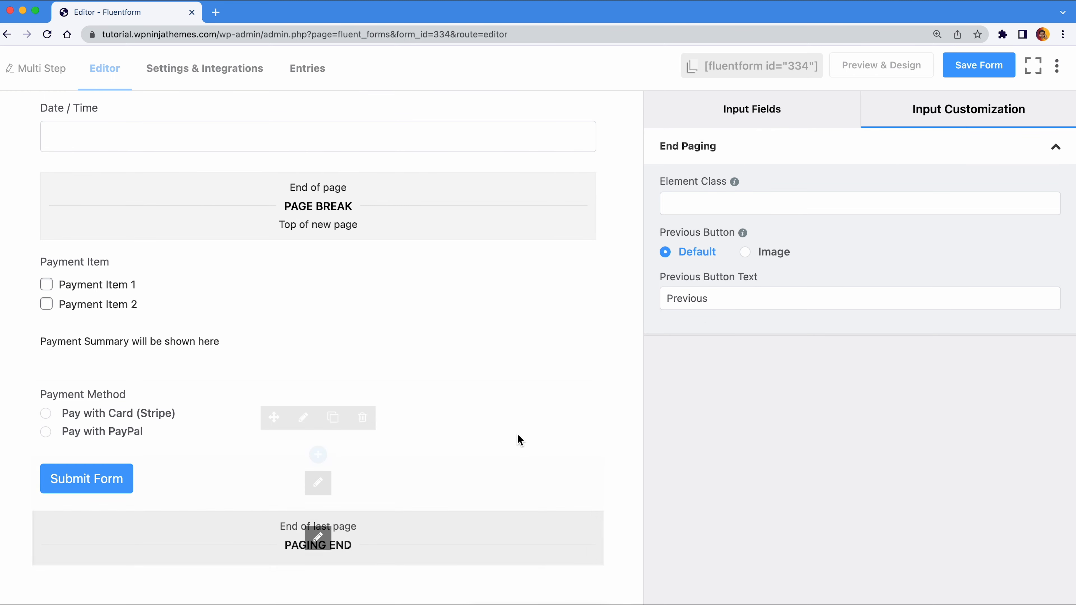
{"action": "double_click", "coordinate": [724, 299]}
{"action": "type", "text": "Back"}
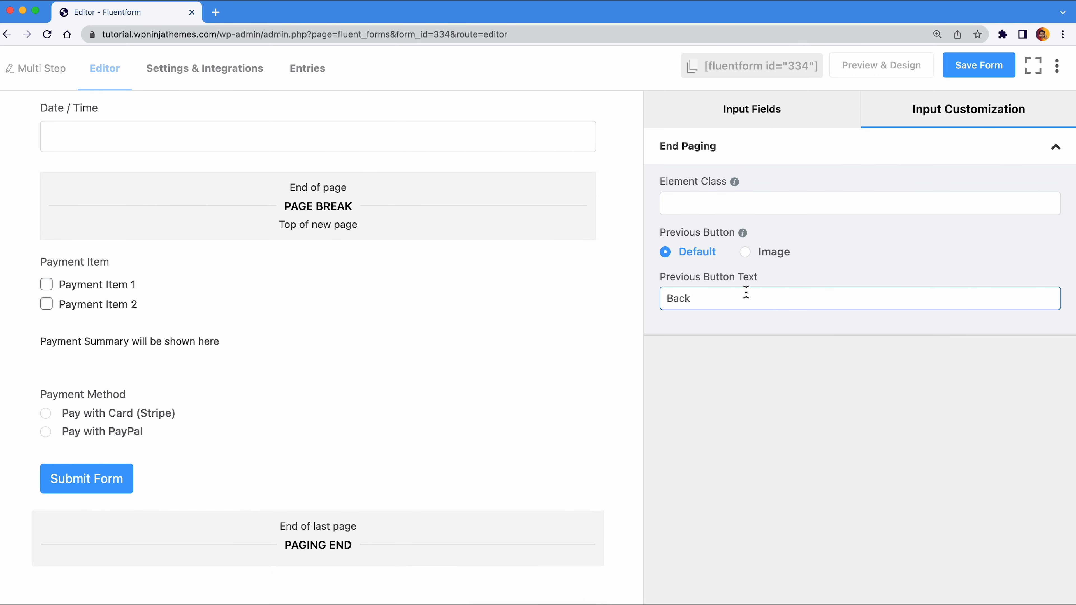
{"action": "left_click", "coordinate": [975, 66]}
- In the preview, step forward through Shipping Information to payment, then back to Basic Data
{"action": "left_click", "coordinate": [914, 69]}
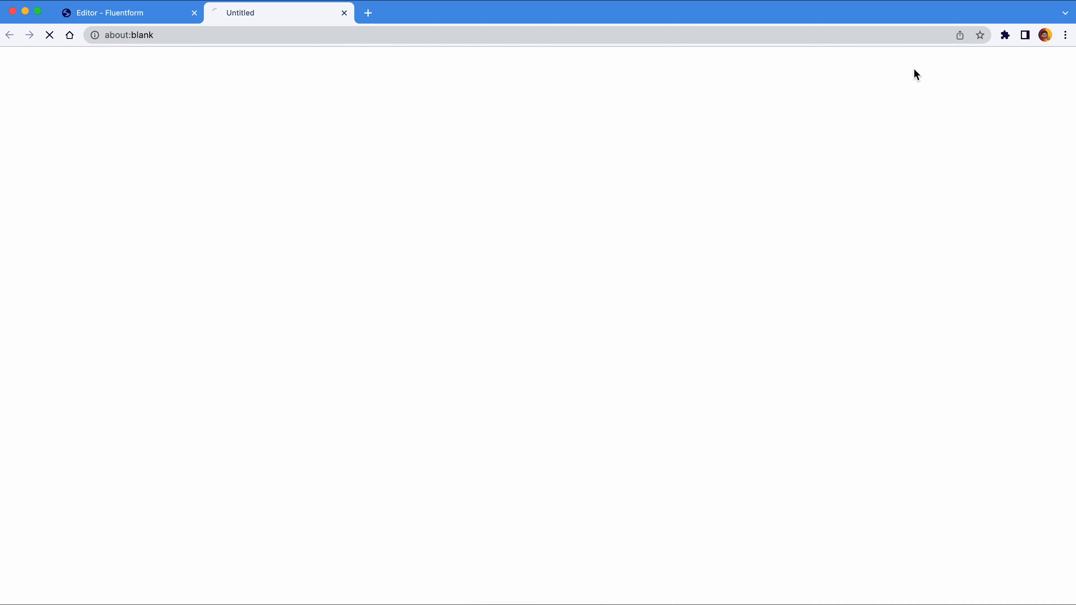
{"action": "scroll", "coordinate": [581, 211], "scroll_direction": "down", "scroll_amount": 3}
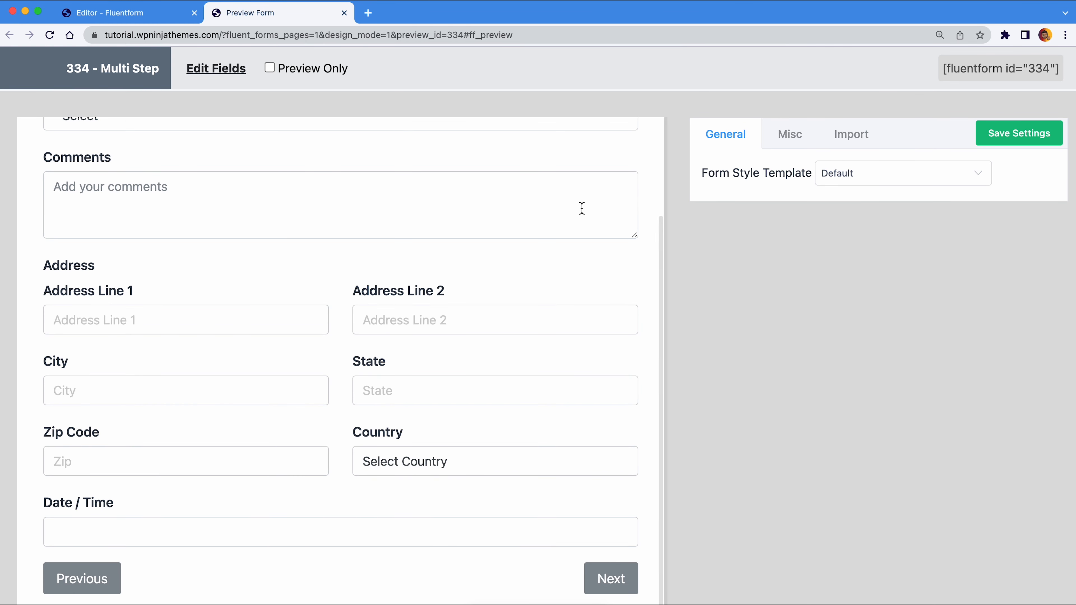
{"action": "left_click", "coordinate": [64, 570]}
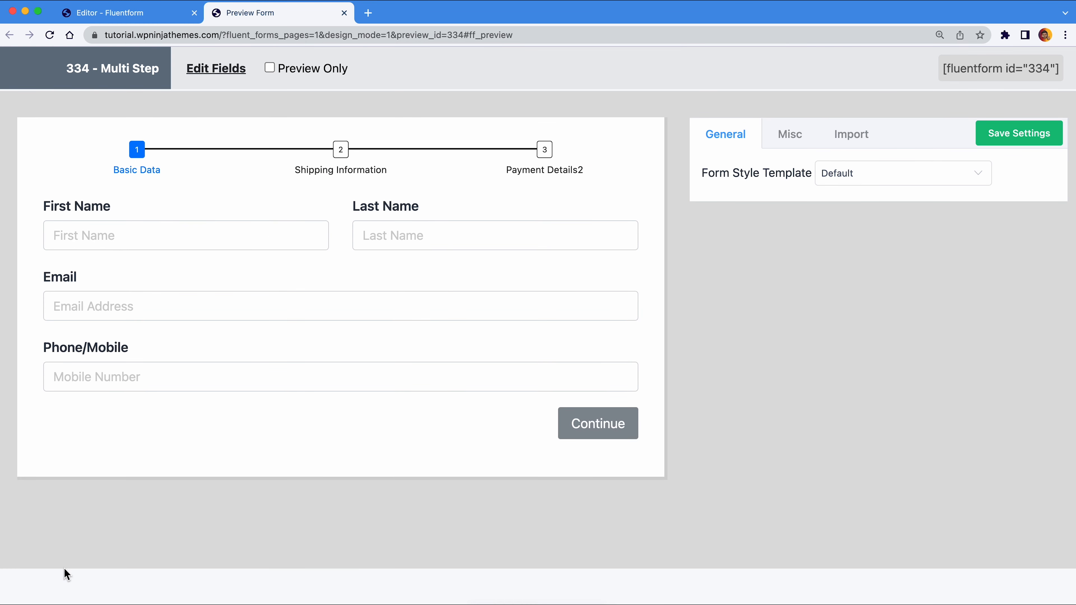
{"action": "left_click", "coordinate": [581, 422]}
{"action": "scroll", "coordinate": [581, 423], "scroll_direction": "down", "scroll_amount": 3}
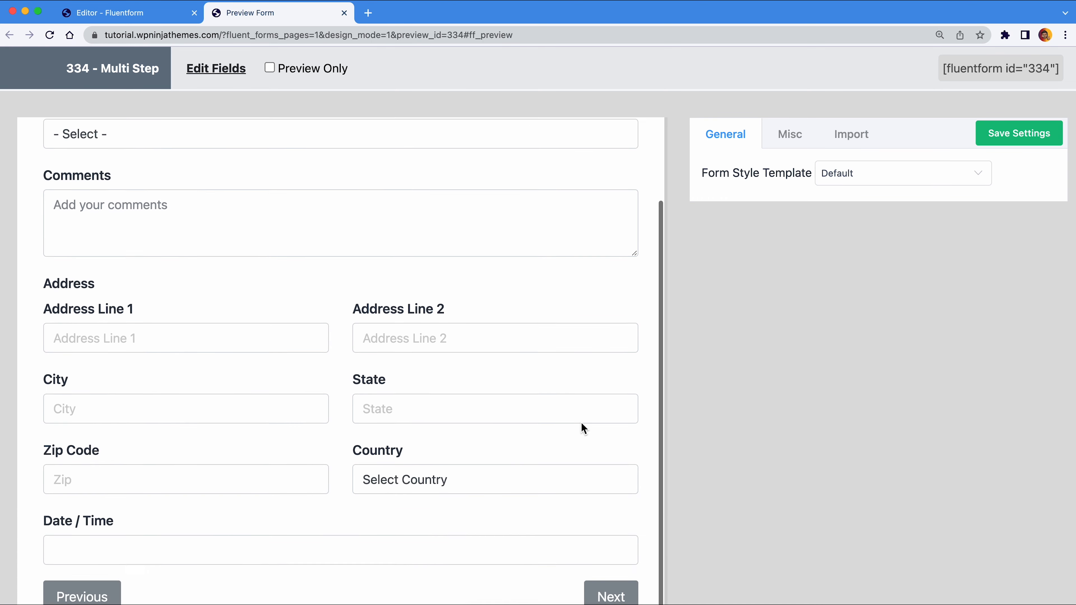
{"action": "left_click", "coordinate": [600, 575]}
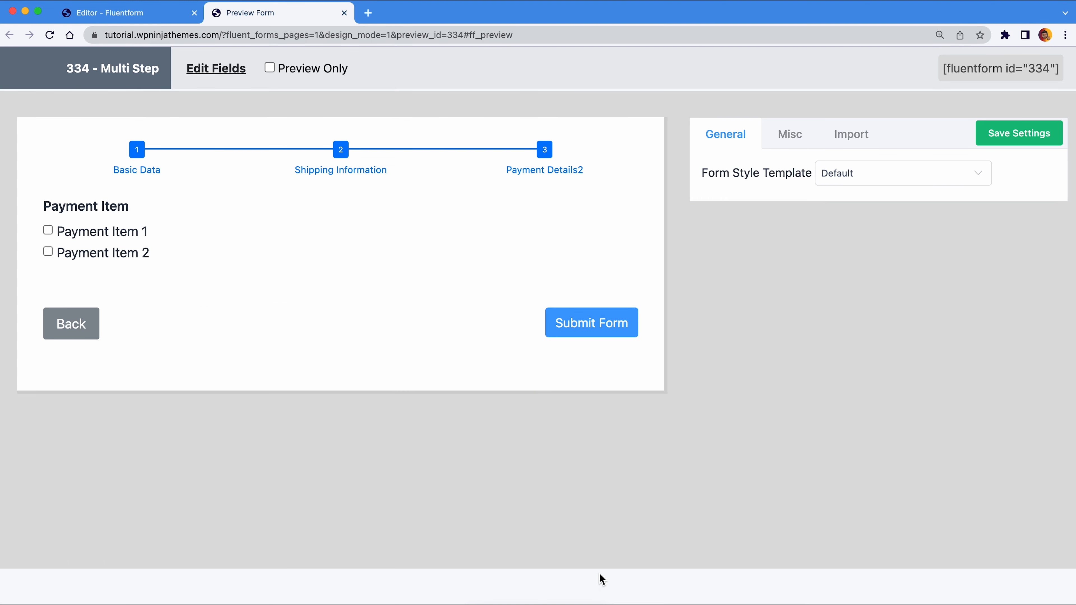
{"action": "left_click", "coordinate": [82, 339]}
{"action": "scroll", "coordinate": [75, 412], "scroll_direction": "down", "scroll_amount": 3}
{"action": "left_click", "coordinate": [77, 578]}
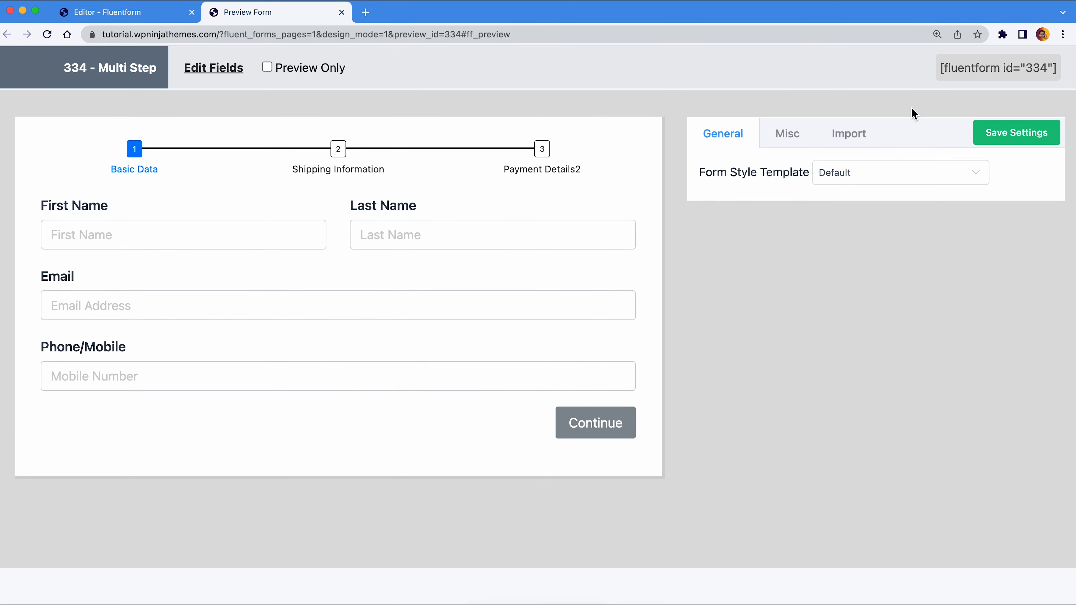
- Switch to the Custom style template and set label colour to rgba(55,109,210,1)
{"action": "left_click", "coordinate": [906, 181]}
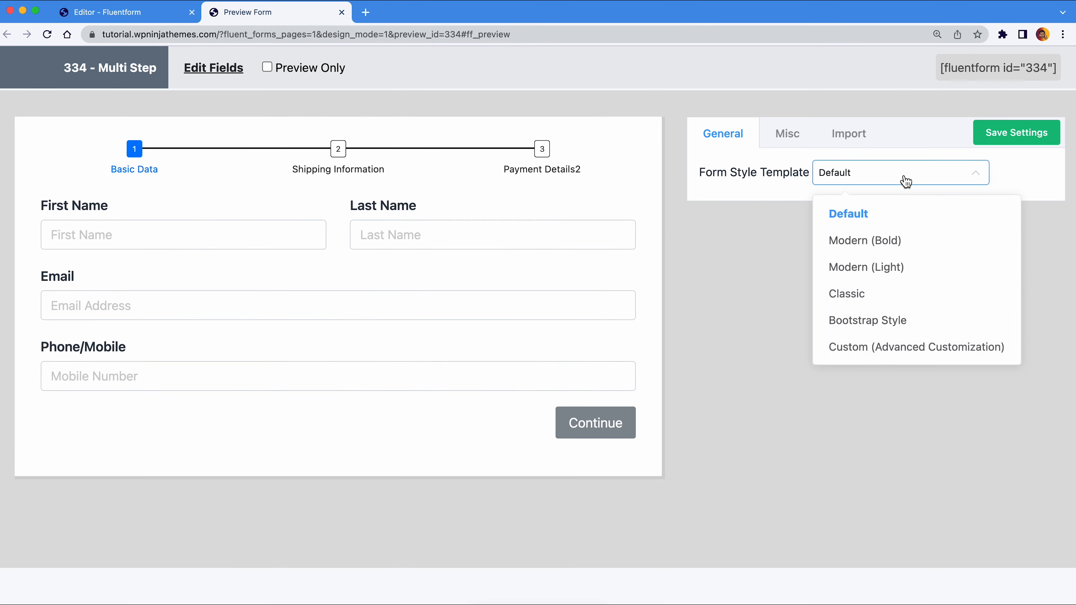
{"action": "left_click", "coordinate": [933, 347]}
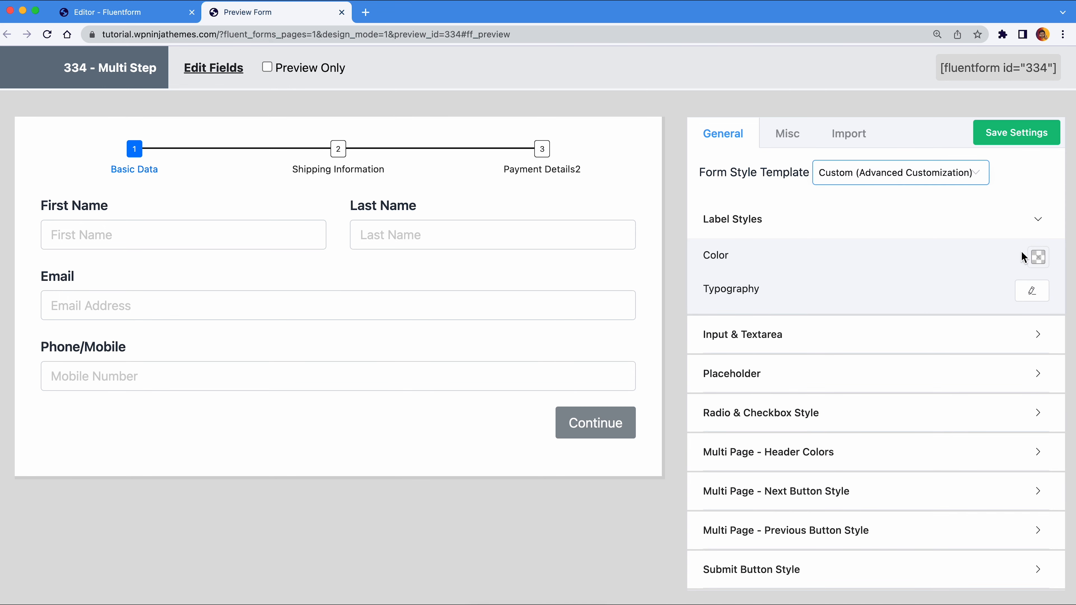
{"action": "left_click", "coordinate": [1038, 257]}
{"action": "left_click", "coordinate": [922, 445]}
{"action": "type", "text": "rgba(55, 109, 210, 1)"}
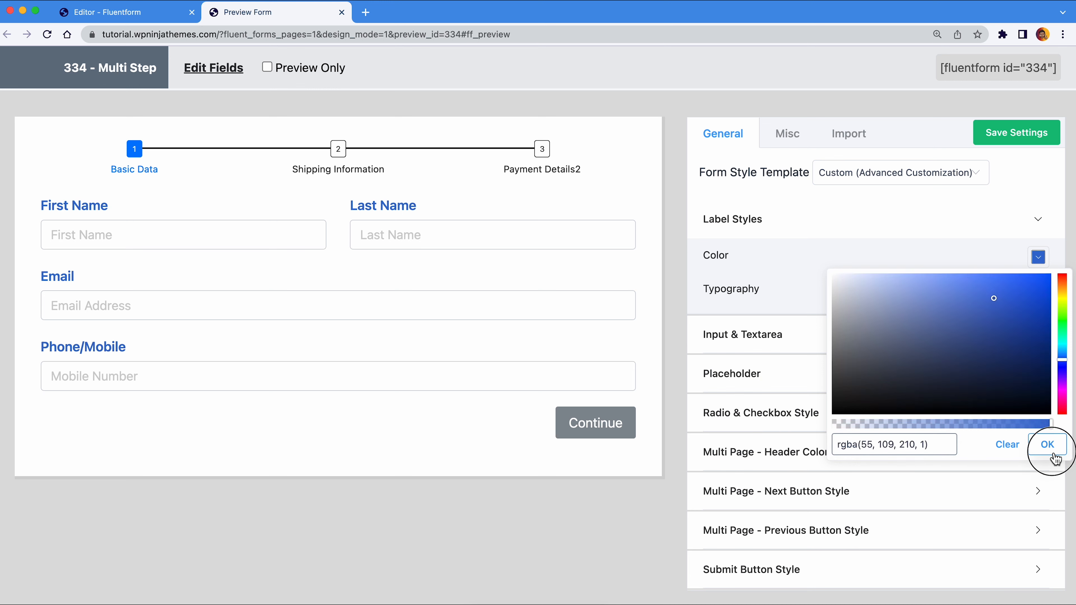
{"action": "left_click", "coordinate": [1047, 446]}
- Set the form margin to 11 on all sides
{"action": "left_click", "coordinate": [775, 181]}
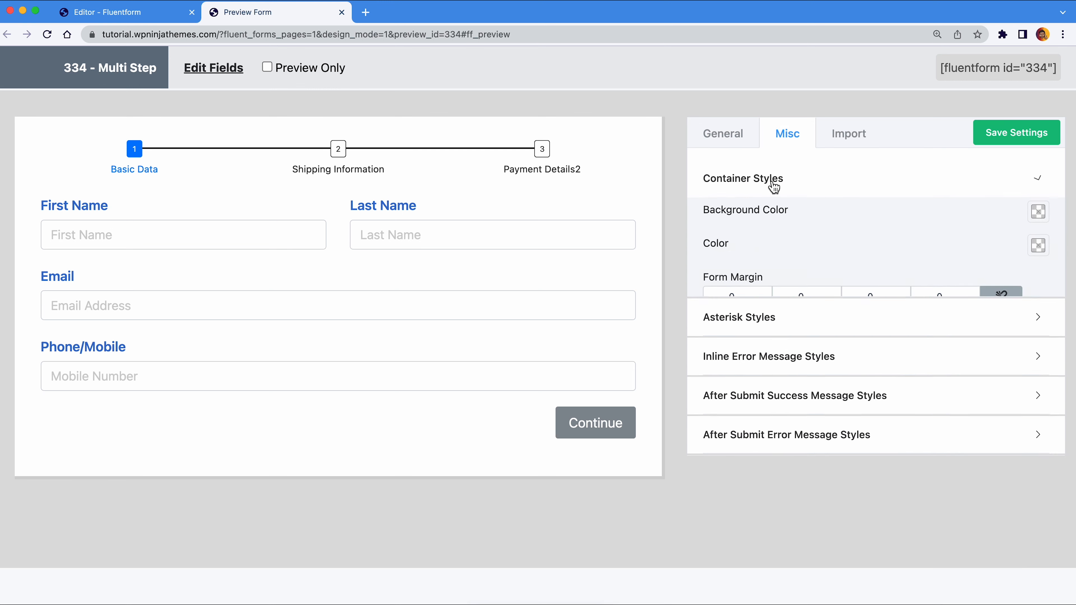
{"action": "left_click", "coordinate": [765, 298]}
{"action": "left_click", "coordinate": [765, 299]}
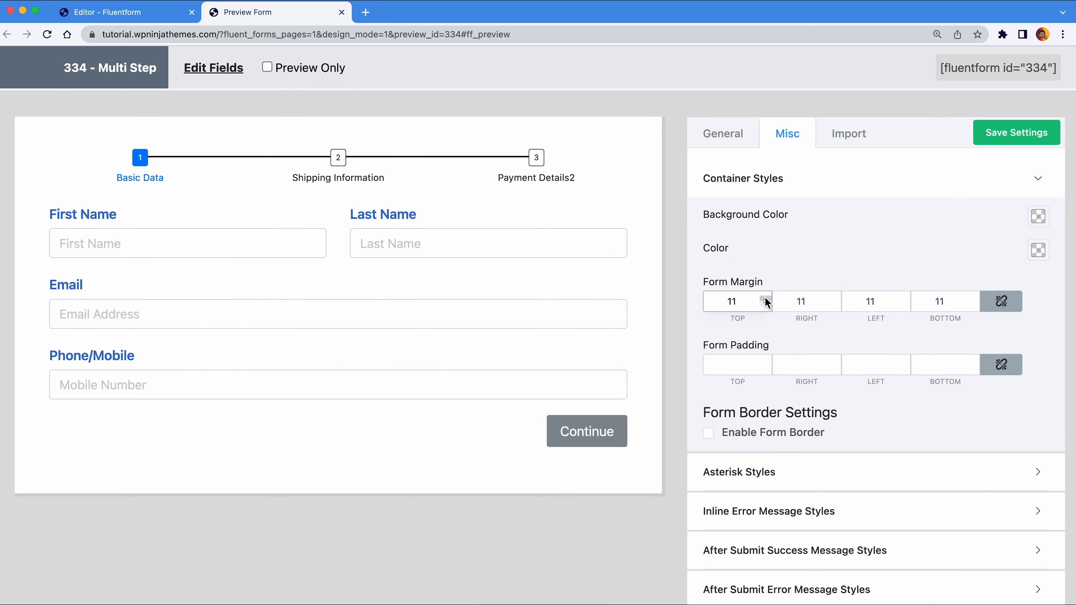
{"action": "left_click", "coordinate": [735, 138]}
- Give the labels font weight 400 and uppercase text transform
{"action": "left_click", "coordinate": [747, 218]}
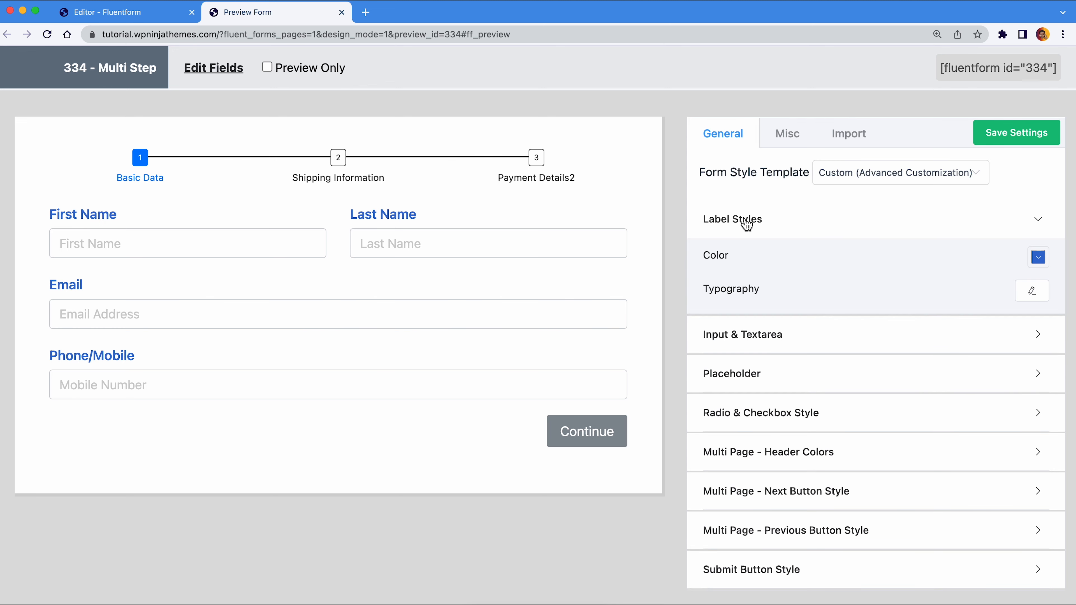
{"action": "left_click", "coordinate": [1032, 291]}
{"action": "left_click", "coordinate": [1017, 358]}
{"action": "left_click", "coordinate": [1018, 420]}
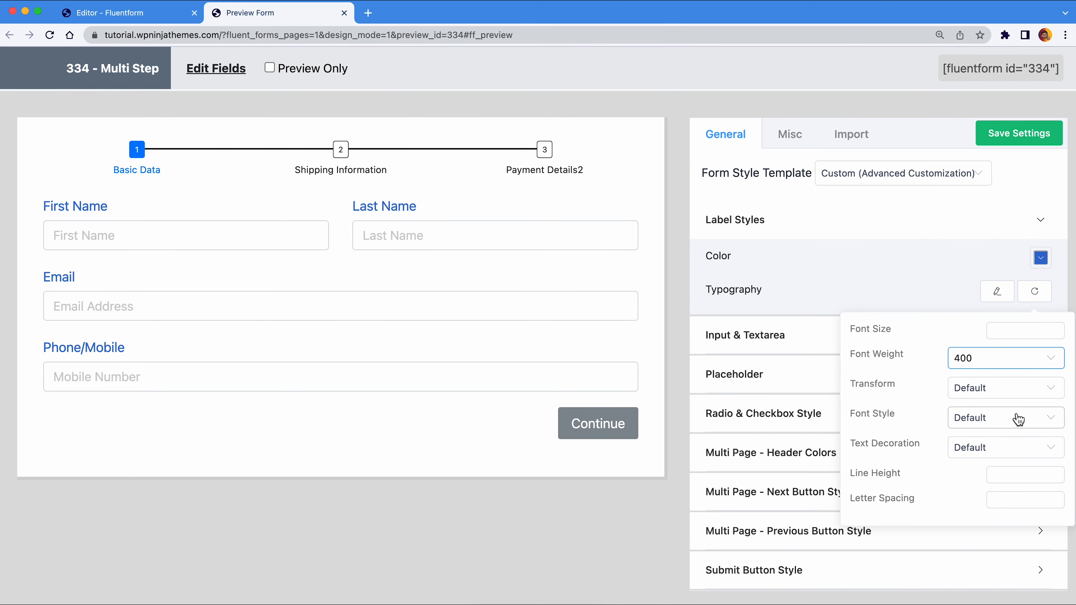
{"action": "left_click", "coordinate": [1015, 387]}
{"action": "left_click", "coordinate": [992, 454]}
{"action": "left_click", "coordinate": [997, 290]}
- Make the Continue button background blue, turning green on hover
{"action": "scroll", "coordinate": [1004, 301], "scroll_direction": "down", "scroll_amount": 2}
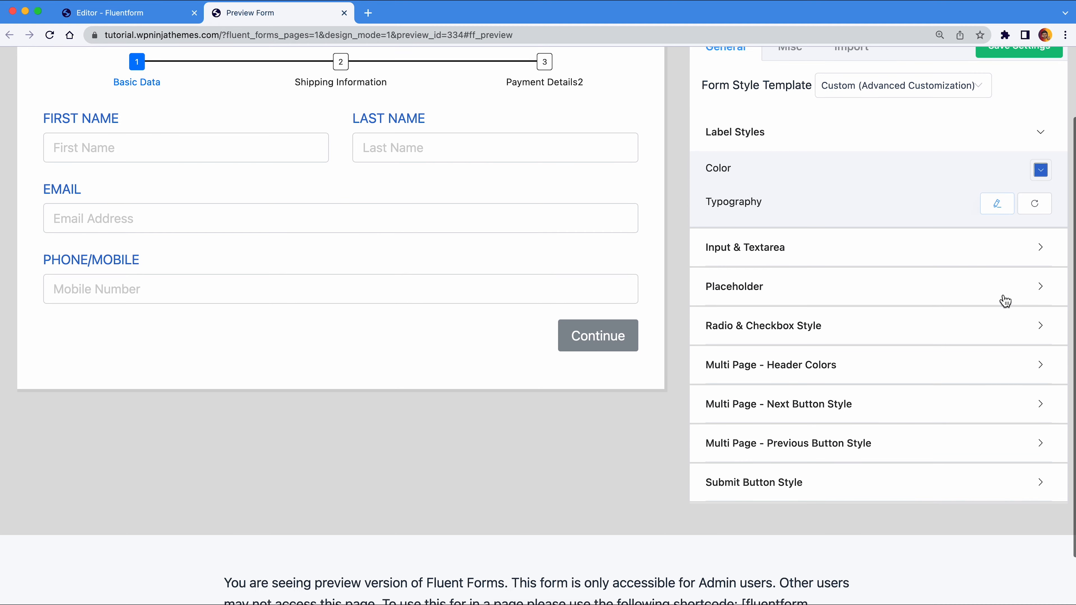
{"action": "left_click", "coordinate": [950, 404]}
{"action": "left_click", "coordinate": [1029, 409]}
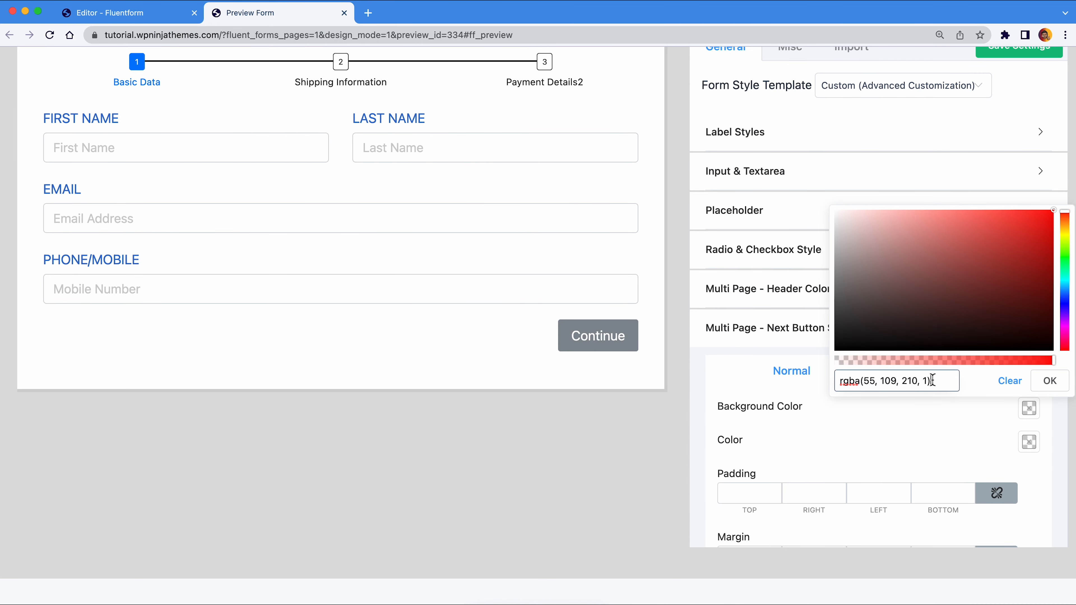
{"action": "key", "text": "Return"}
{"action": "left_click", "coordinate": [1049, 382]}
{"action": "left_click", "coordinate": [1005, 382]}
{"action": "left_click", "coordinate": [1030, 409]}
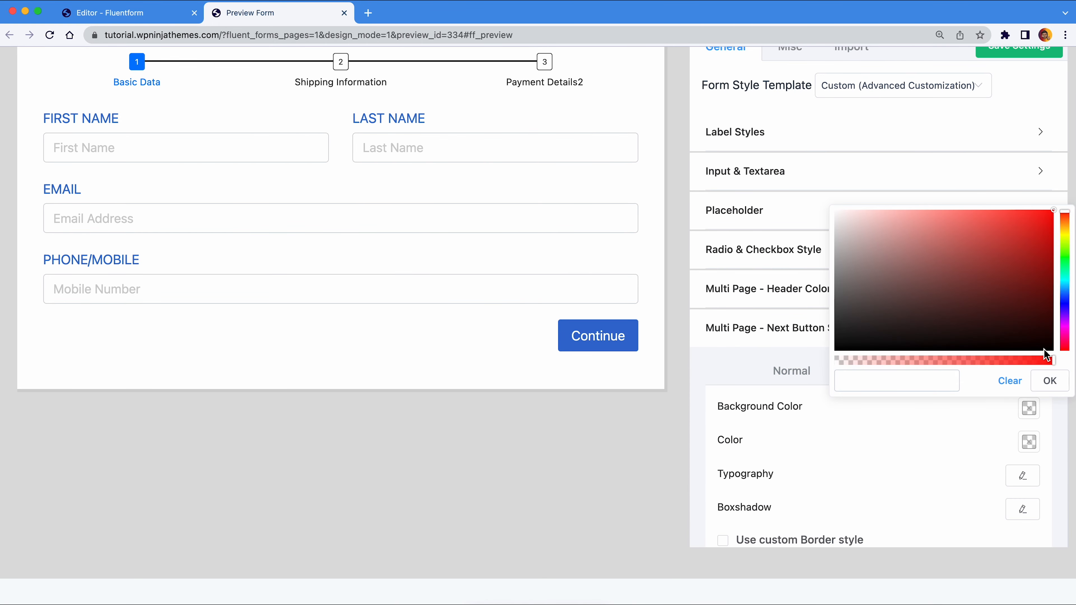
{"action": "left_click", "coordinate": [1065, 255]}
{"action": "left_click", "coordinate": [1049, 380]}
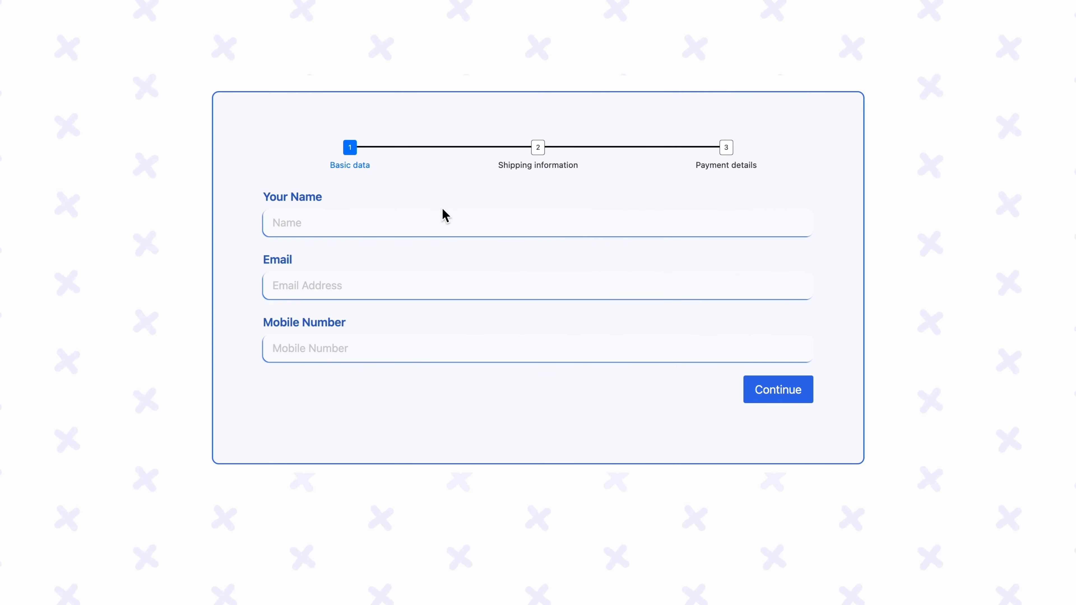
- Fill the preview's name and email fields with sample contact details
{"action": "left_click", "coordinate": [430, 228]}
{"action": "type", "text": "Johny Bravo"}
{"action": "key", "text": "Tab"}
{"action": "key", "text": "Tab"}
- Enter the mobile number, continue to shipping, and choose International as the shipment type
{"action": "type", "text": "+44 001 123 456"}
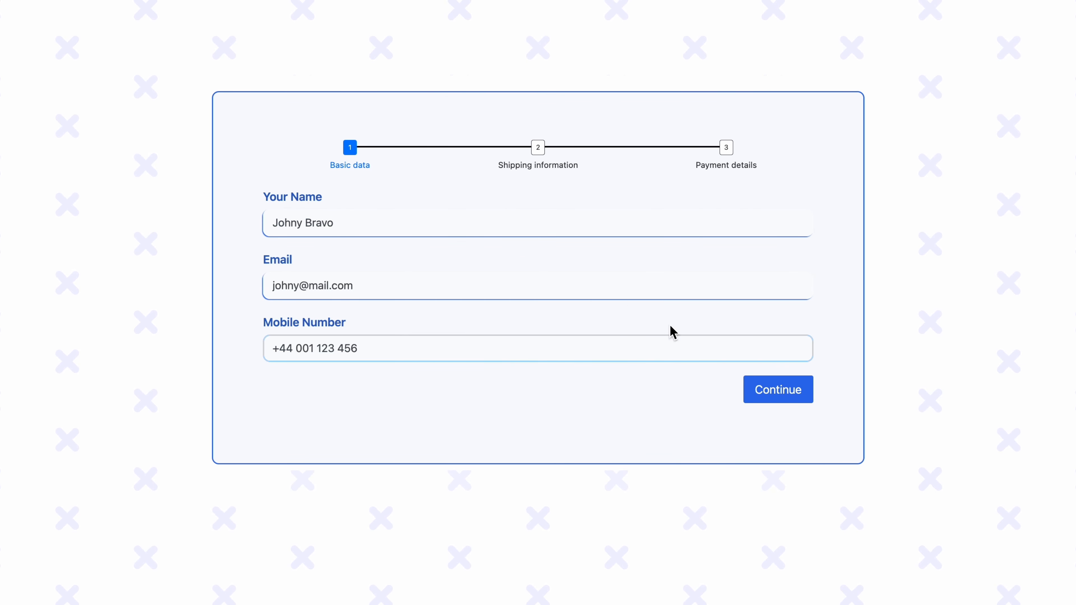
{"action": "left_click", "coordinate": [757, 392]}
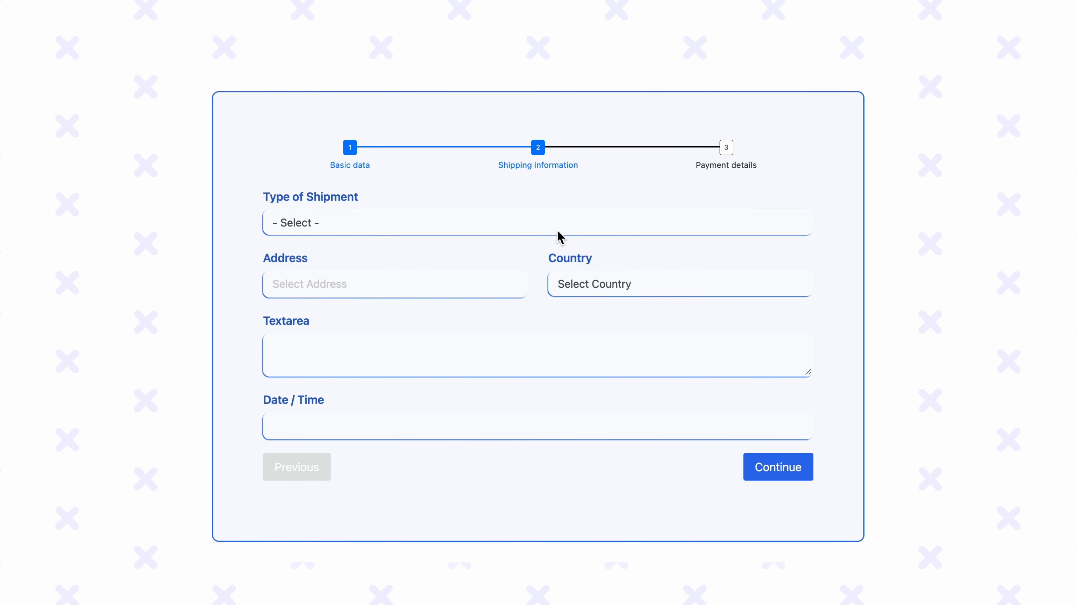
{"action": "left_click", "coordinate": [558, 231]}
{"action": "left_click", "coordinate": [557, 241]}
- Fill in the shipping address and set the date to 9 August 2022
{"action": "left_click", "coordinate": [480, 277]}
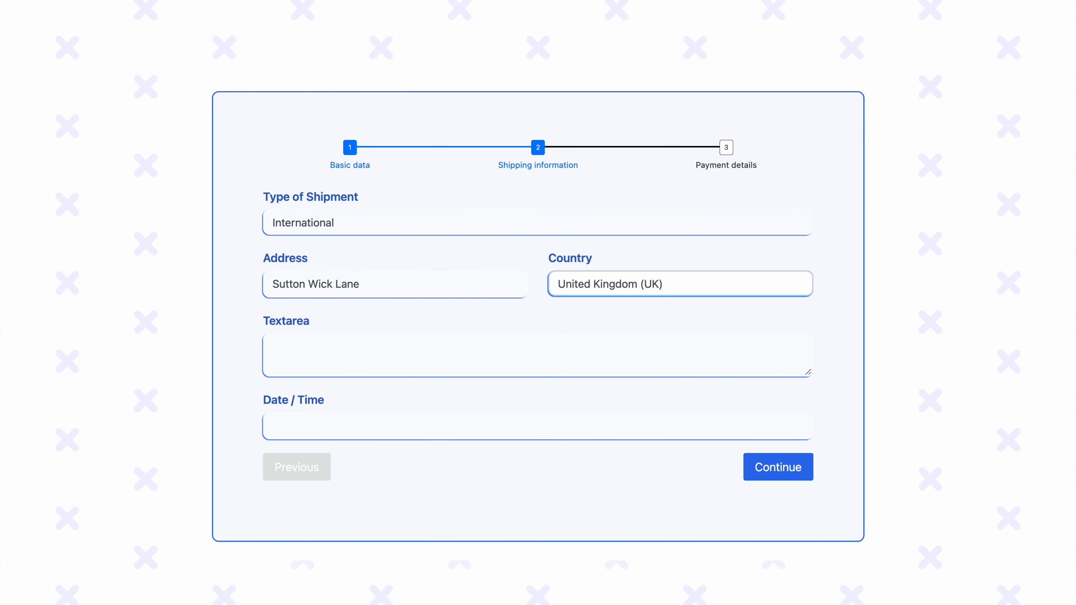
{"action": "key", "text": "Tab"}
{"action": "key", "text": "Tab"}
{"action": "key", "text": "Tab"}
{"action": "left_click", "coordinate": [300, 429]}
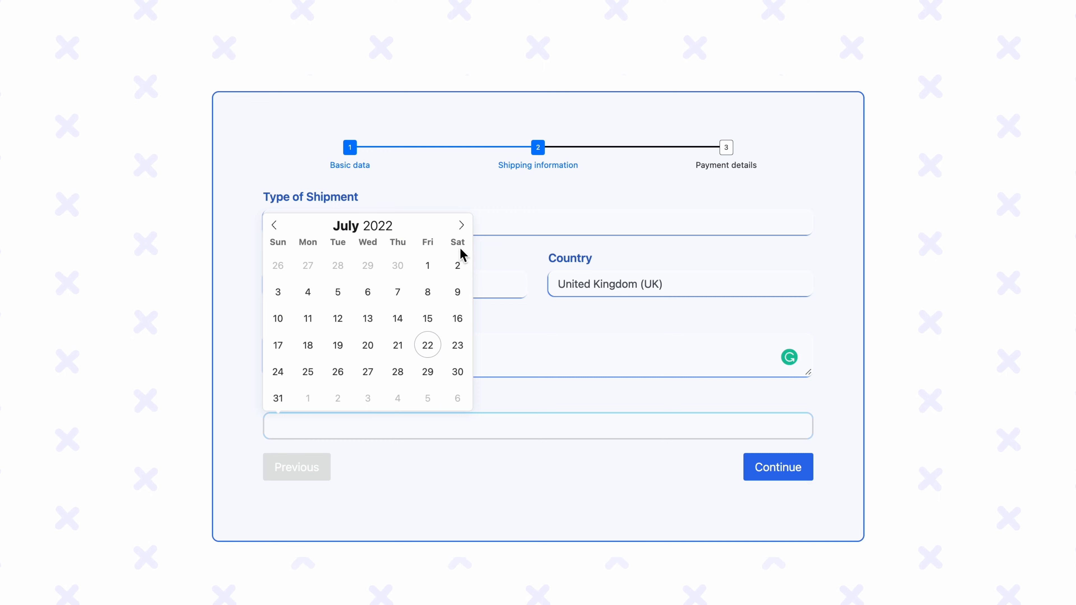
{"action": "left_click", "coordinate": [462, 225]}
{"action": "left_click", "coordinate": [341, 294]}
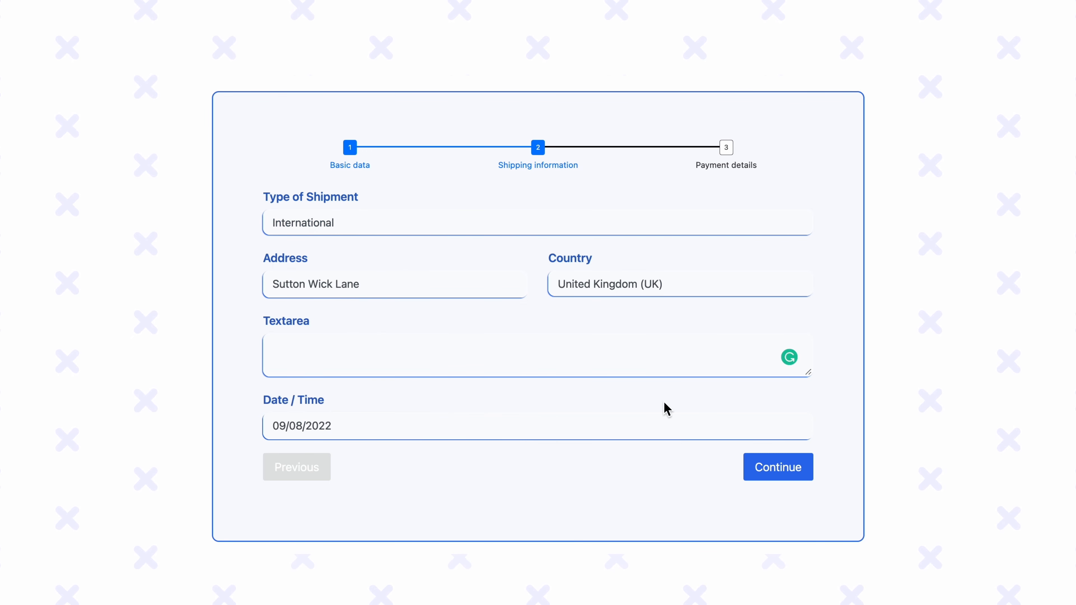
- Continue to Payment details, select Iphone 13, and submit the form
{"action": "left_click", "coordinate": [768, 468]}
{"action": "left_click", "coordinate": [270, 219]}
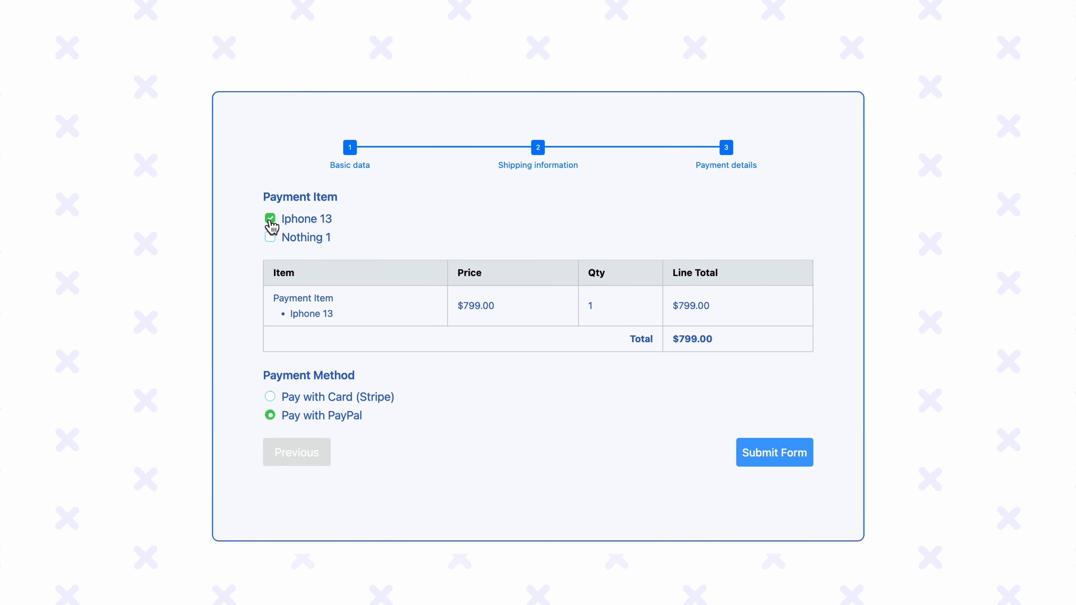
{"action": "left_click", "coordinate": [764, 464]}
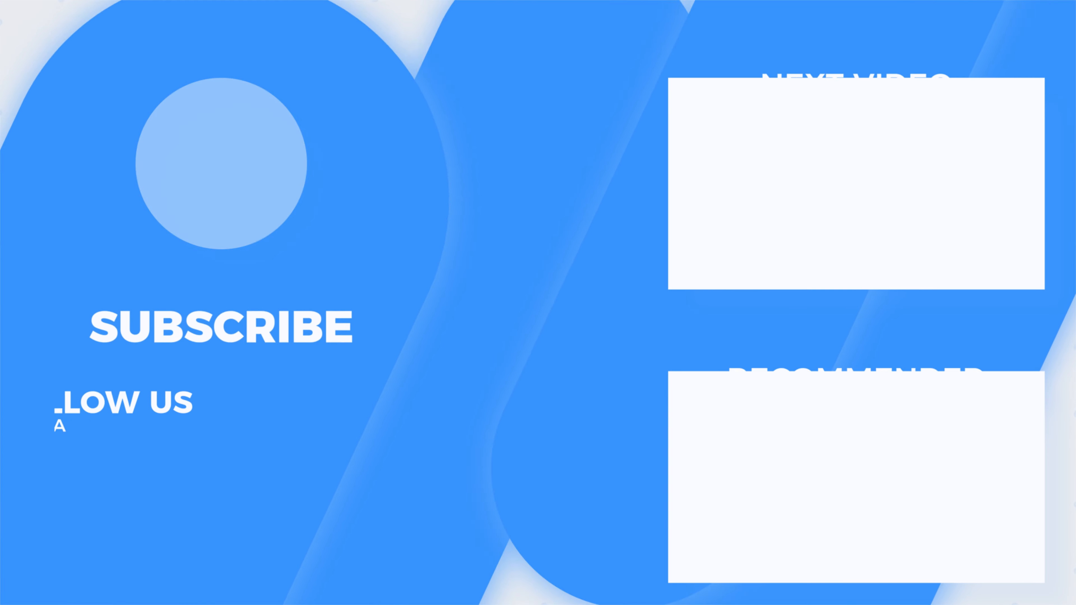